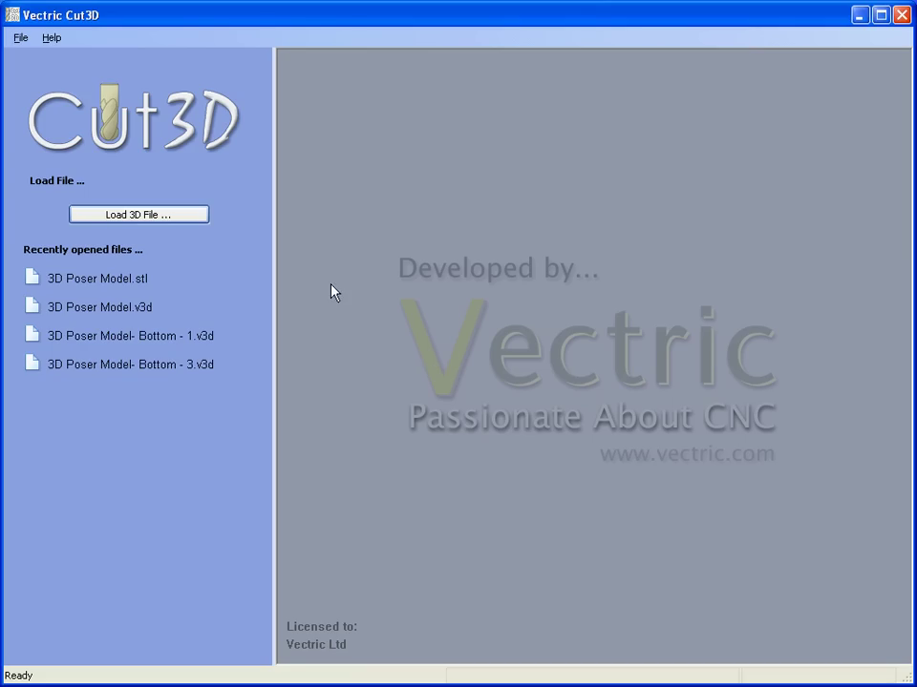
- Load the sample file 3D Poser Model.stl, sized 0.3074 × 0.1532 × 0.7433 inches
left_click(186, 218)
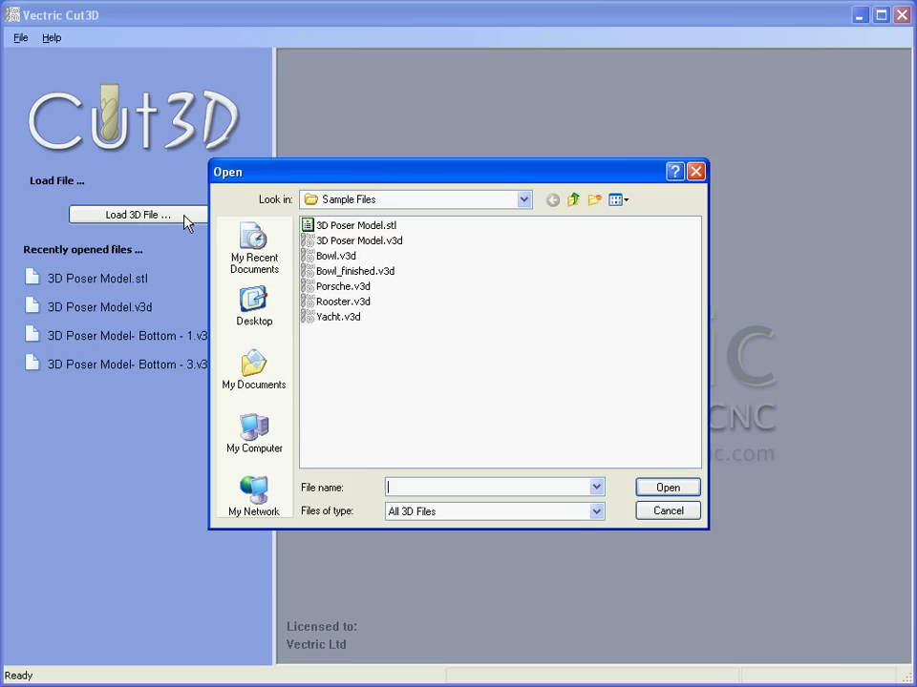
left_click(311, 227)
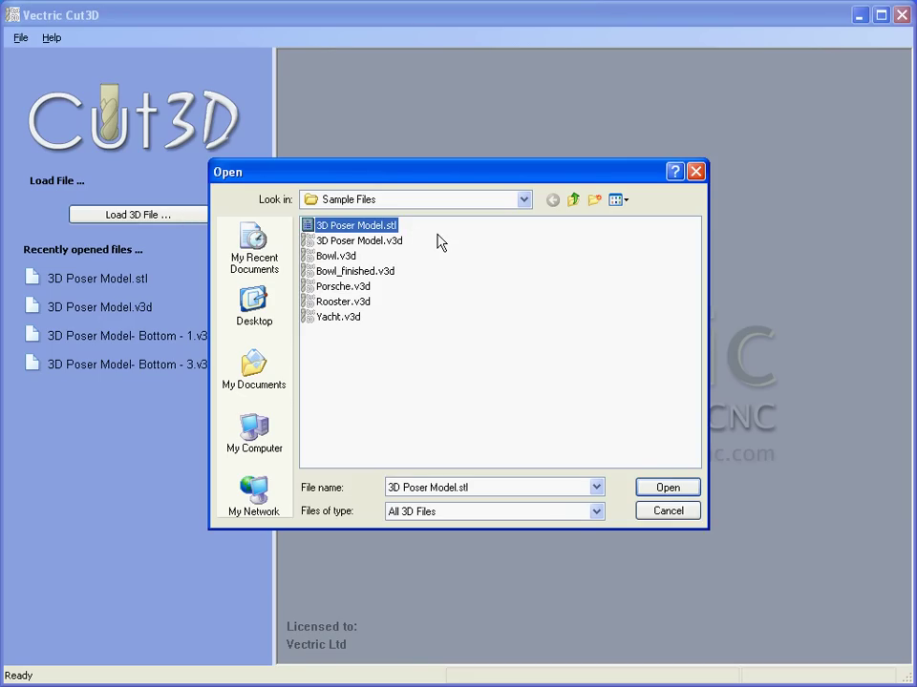
double_click(363, 231)
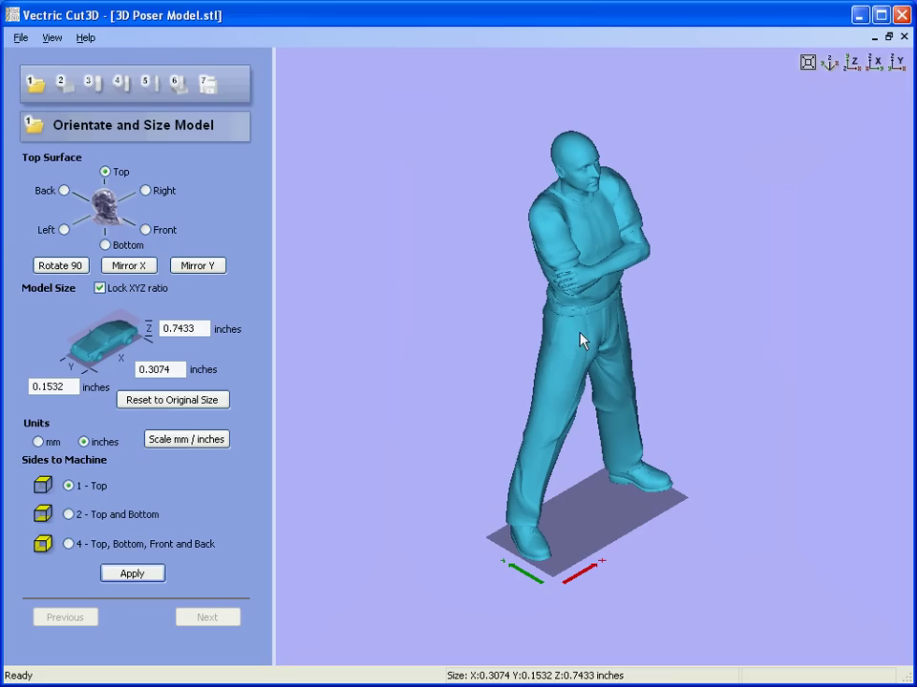
- Set Top Surface to Front, rotate 90° and mirror in X, giving 0.7433 × 0.3074 × 0.1532 inches
left_click(145, 230)
scroll(648, 395, "up", 3)
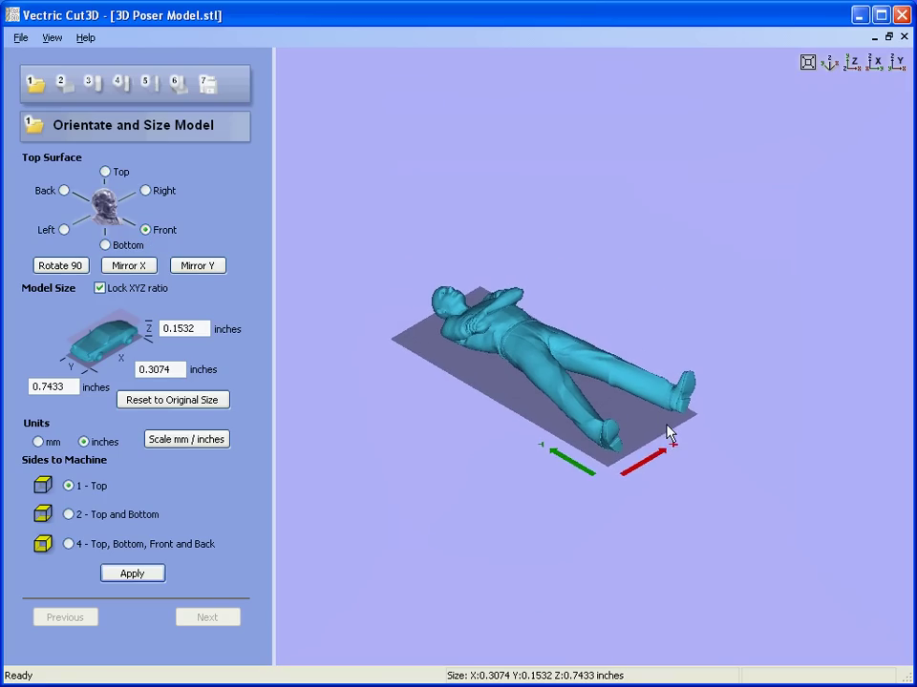
left_click_drag(649, 426, 650, 477)
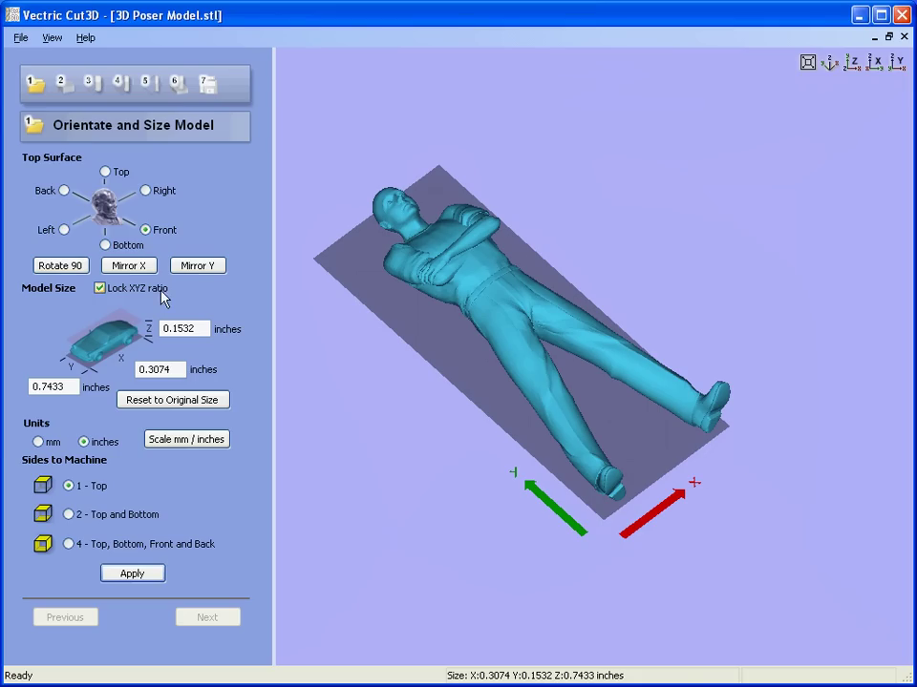
left_click(63, 265)
middle_click_drag(587, 404, 549, 318)
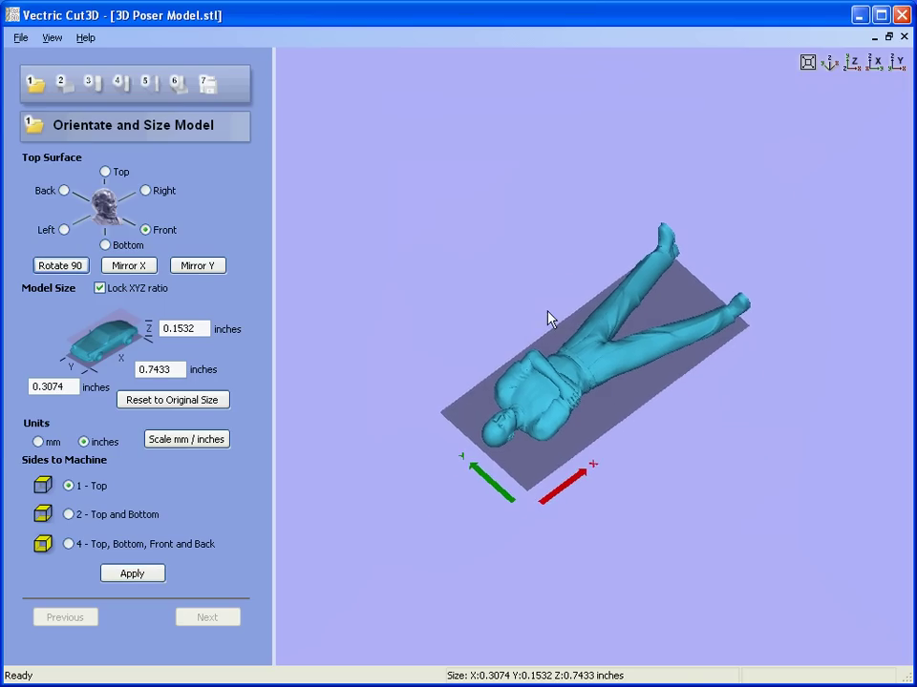
left_click(134, 266)
scroll(593, 456, "up", 5)
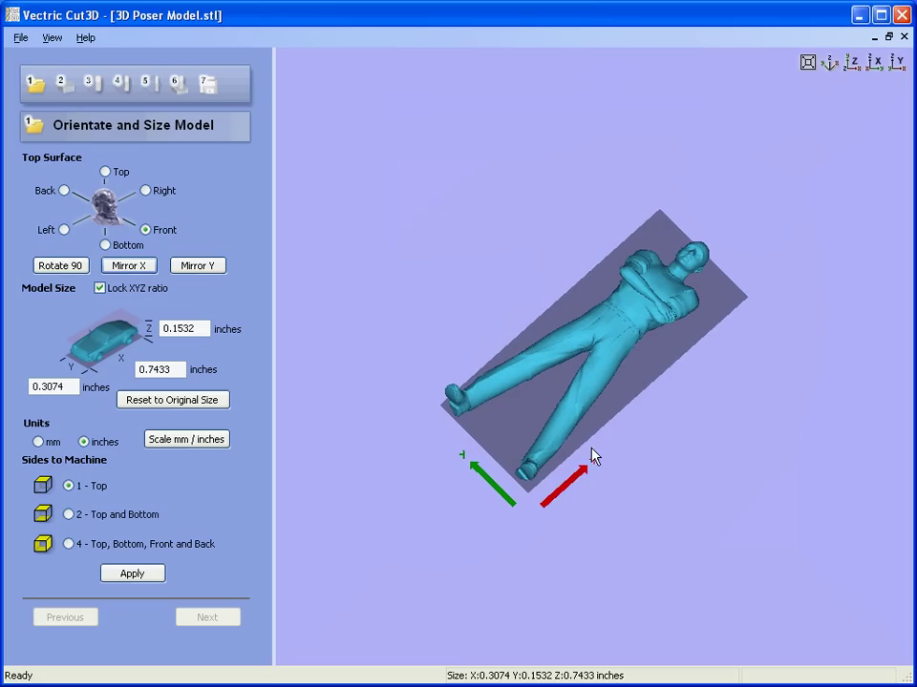
scroll(628, 363, "up", 2)
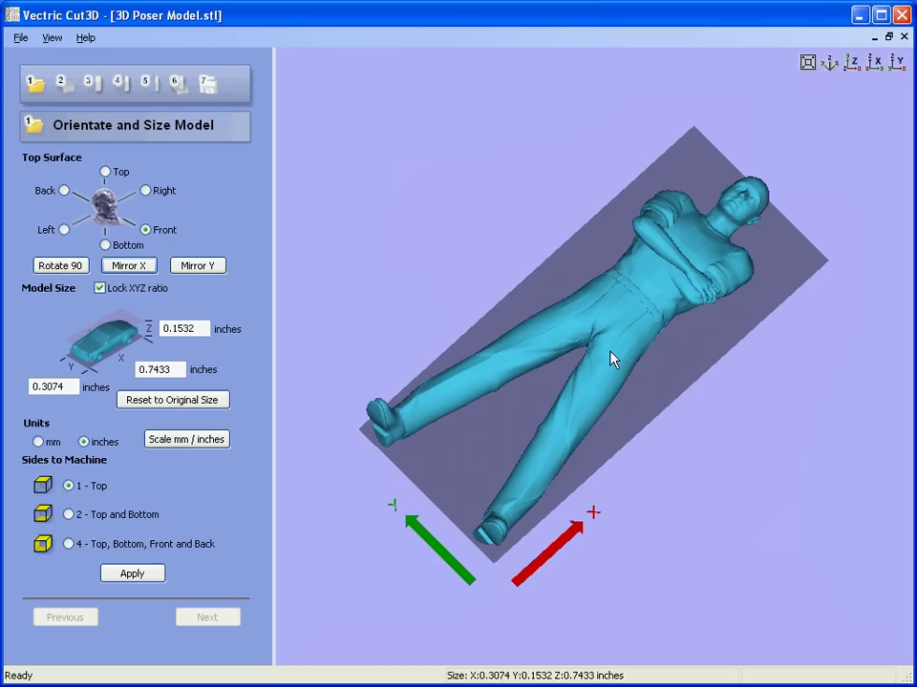
- Scale the figure to 72 inches in X with locked ratio, giving 72 × 29.7765 × 14.8442
double_click(172, 370)
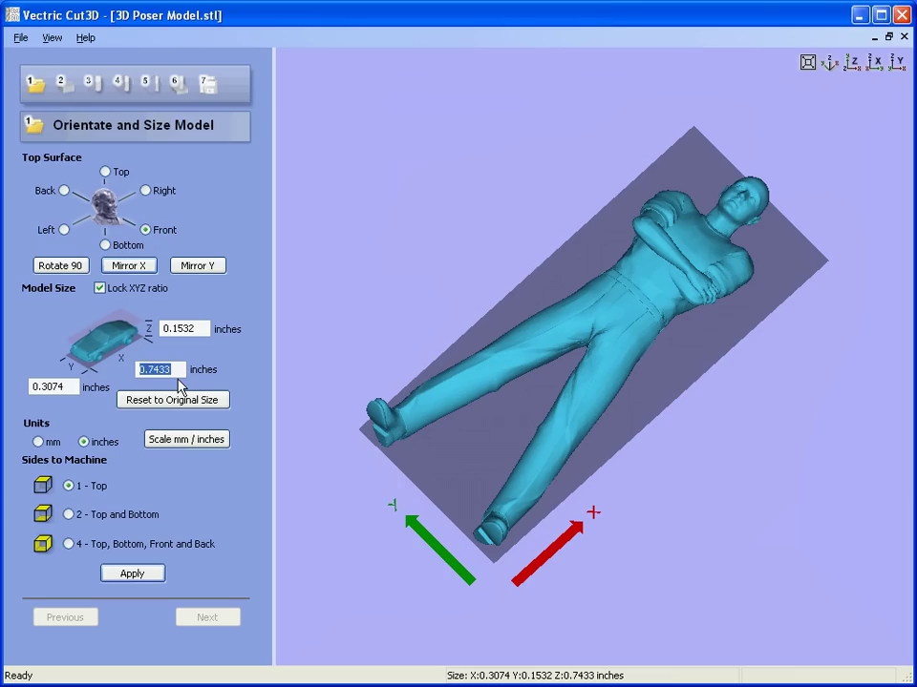
type("72")
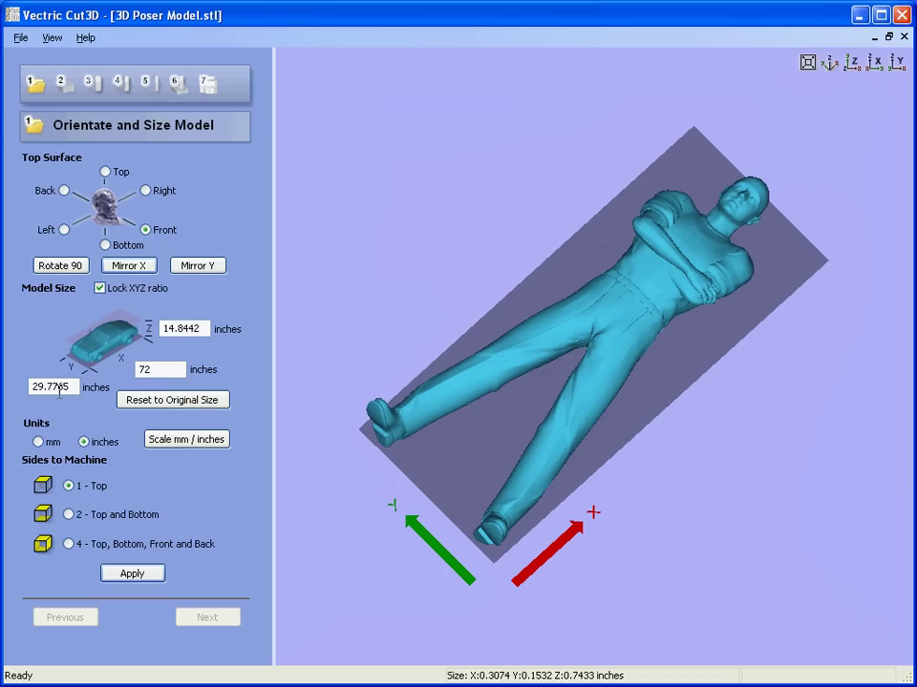
left_click(186, 328)
left_click(131, 575)
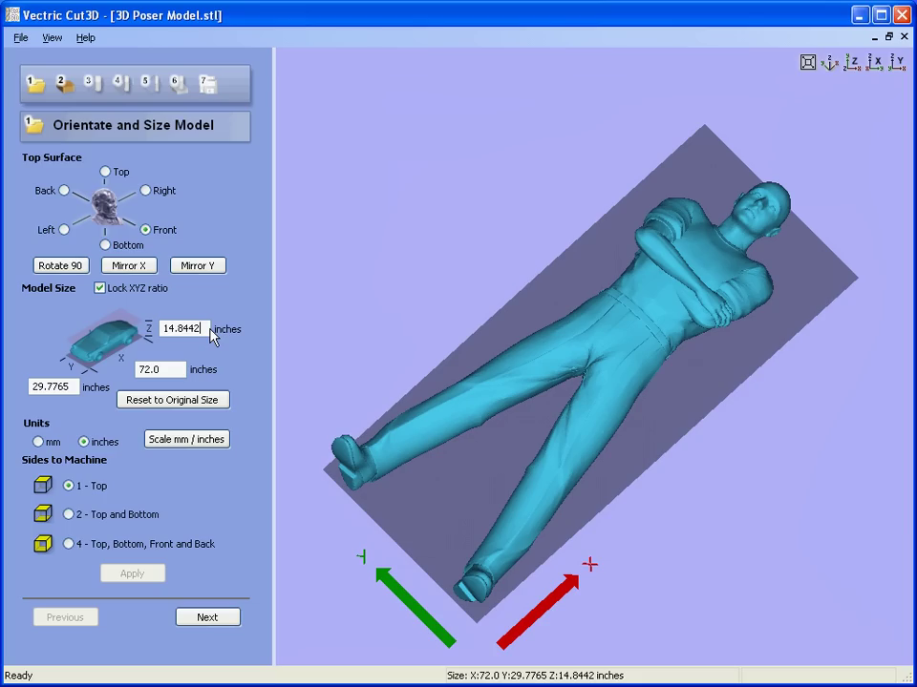
- Apply the 2 - Top and Bottom machining option
left_click(69, 516)
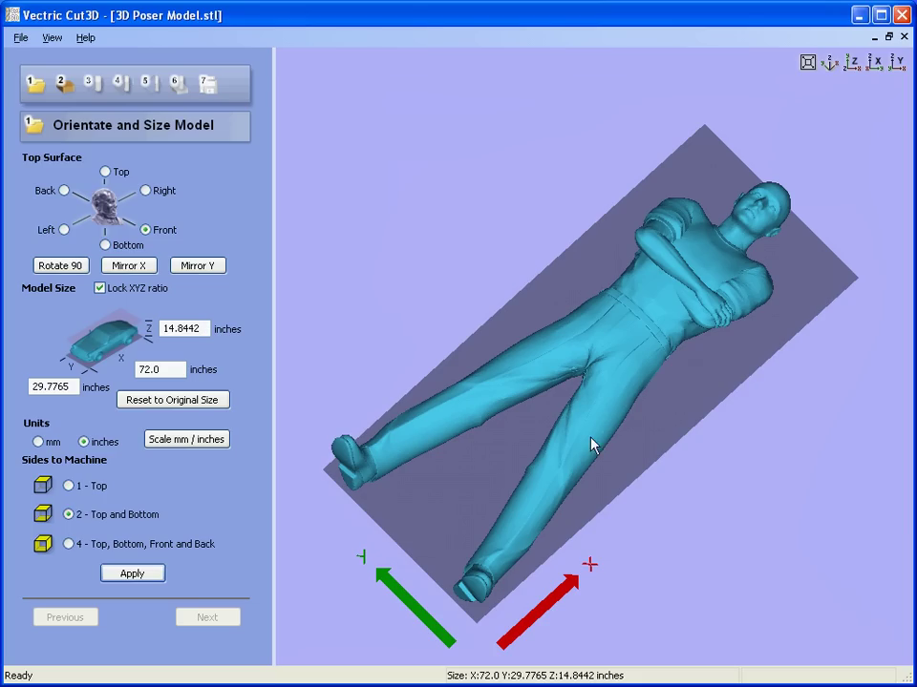
left_click_drag(591, 445, 475, 181)
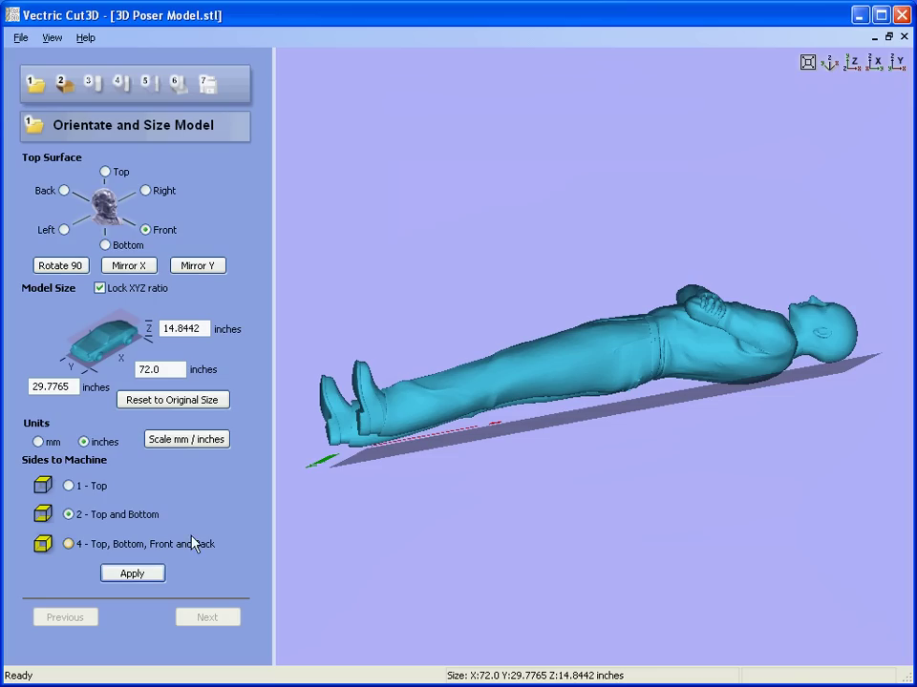
left_click(152, 573)
- Lower the cut plane to 9.055 with zero margin and overcut, and apply it
left_click(218, 620)
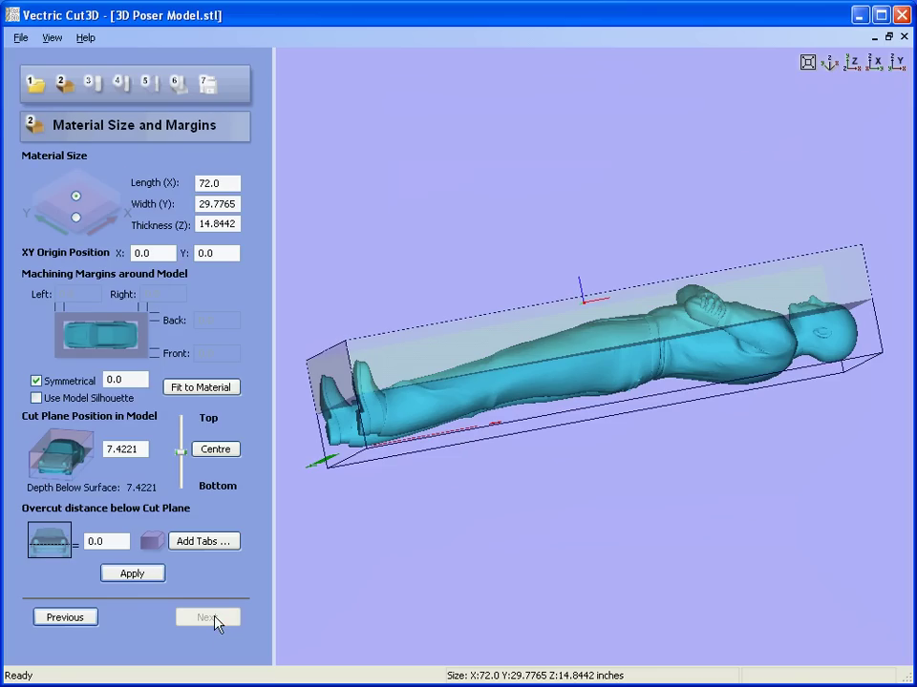
left_click_drag(631, 434, 657, 604)
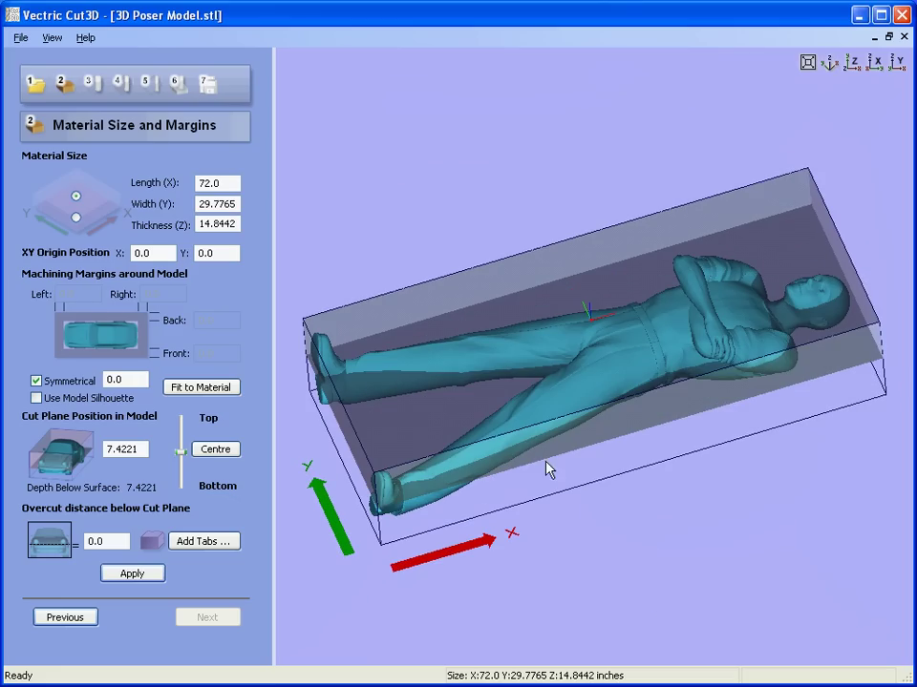
left_click_drag(549, 468, 258, 451)
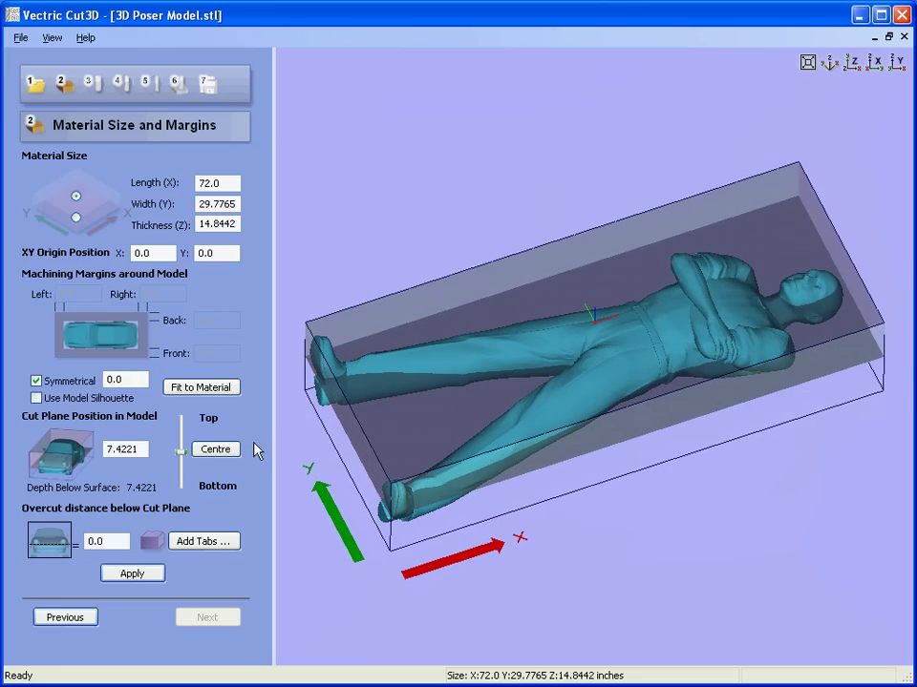
mouse_move(182, 454)
left_mouse_down()
mouse_move(180, 466)
mouse_move(184, 435)
mouse_move(185, 465)
left_mouse_up()
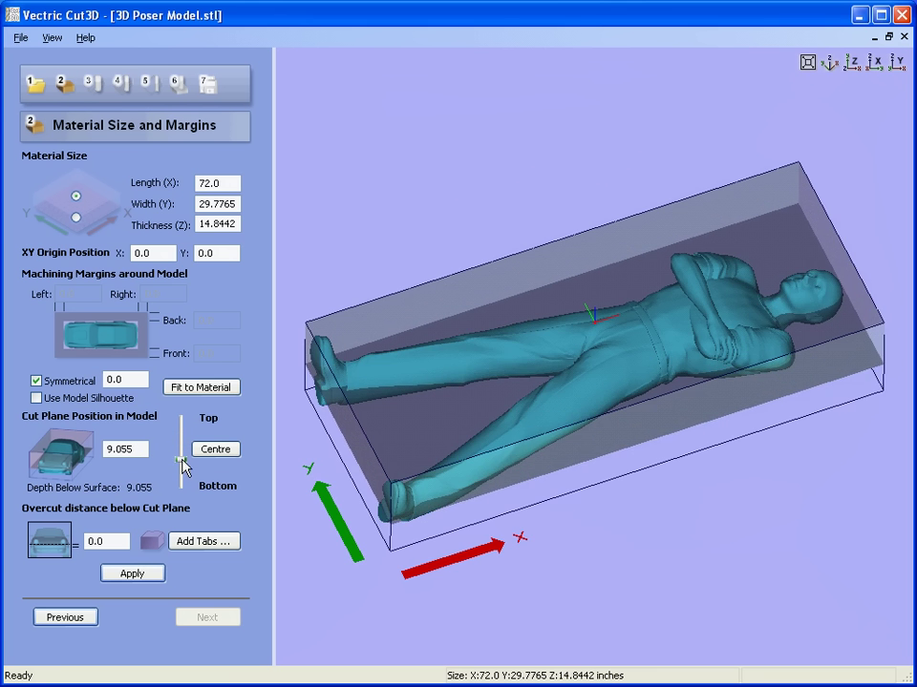
left_click_drag(548, 438, 463, 231)
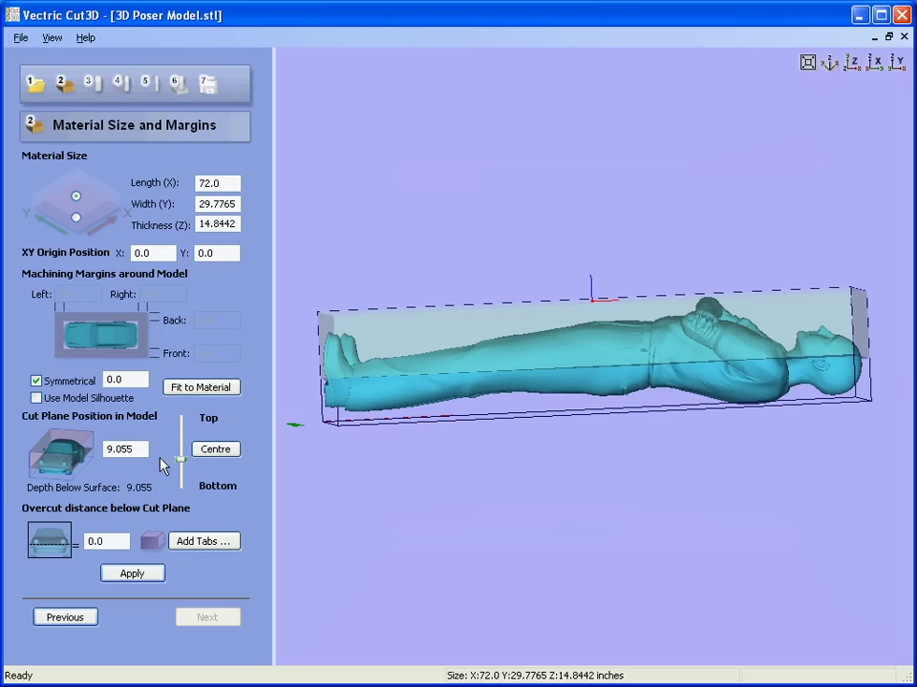
left_click(153, 576)
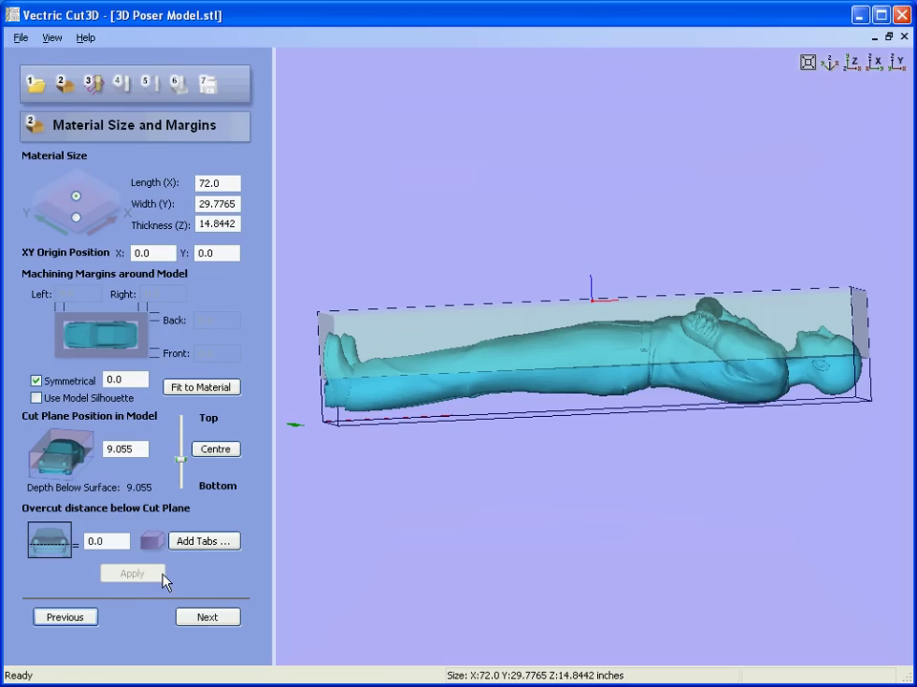
left_click_drag(472, 331, 675, 381)
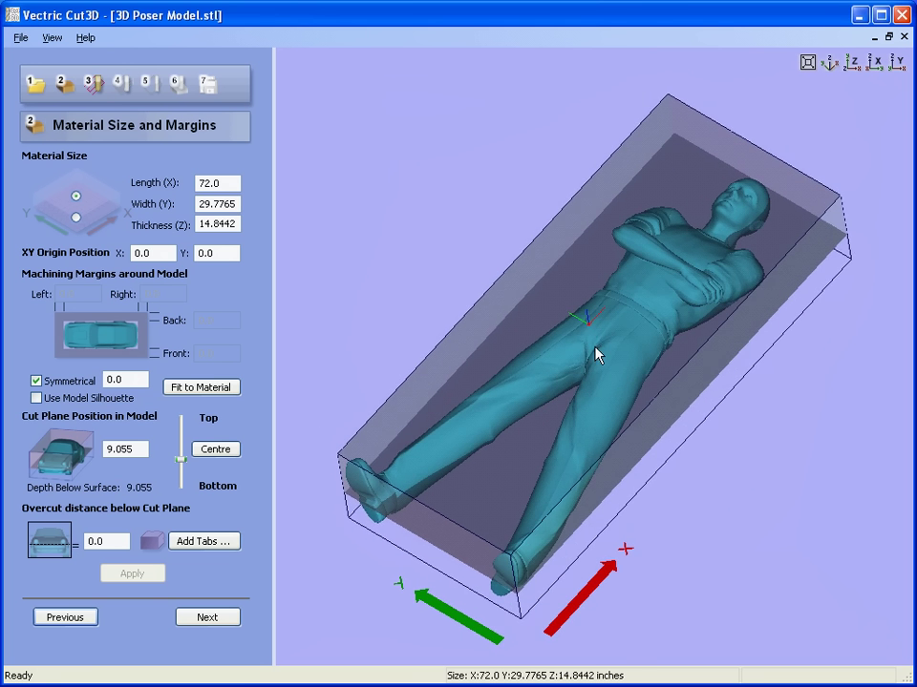
left_click_drag(595, 354, 512, 311)
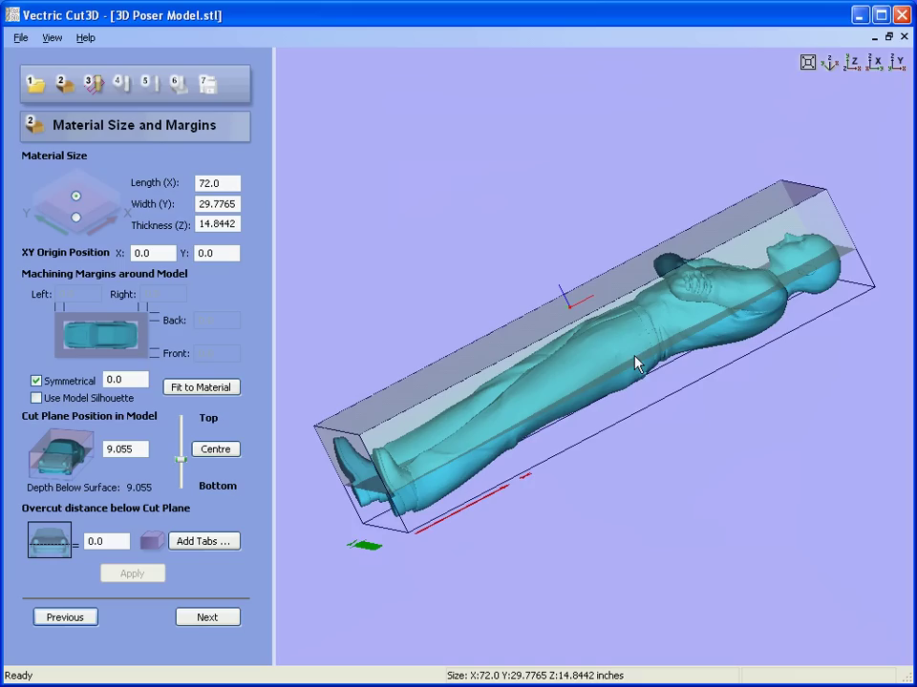
mouse_move(612, 346)
left_mouse_down()
mouse_move(626, 352)
mouse_move(619, 346)
left_mouse_up()
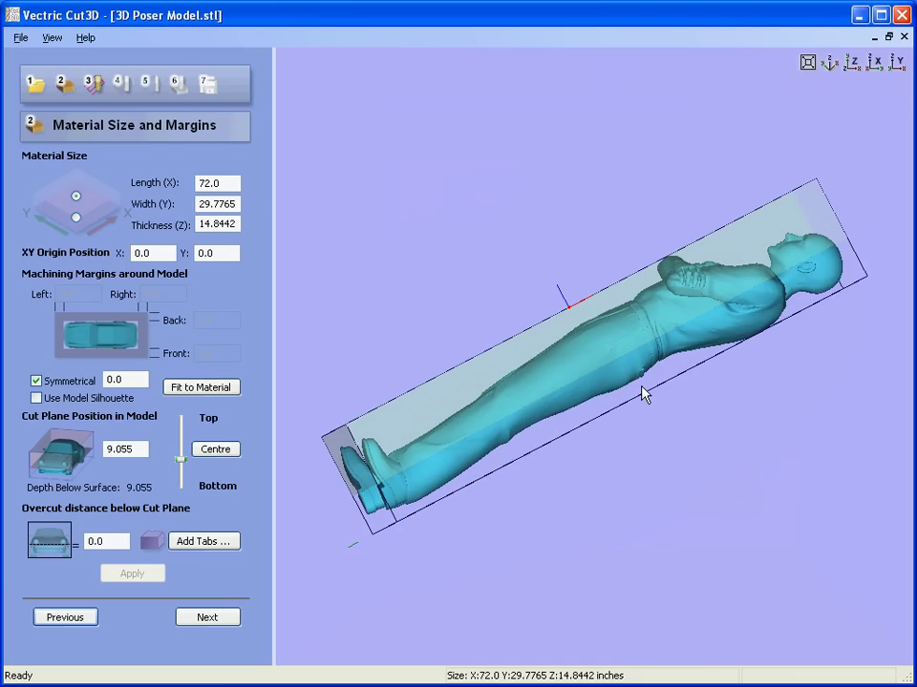
- Save the model as 2.0-inch slices named 3D Poser Model.v3d, producing 8 slice files
left_click(20, 37)
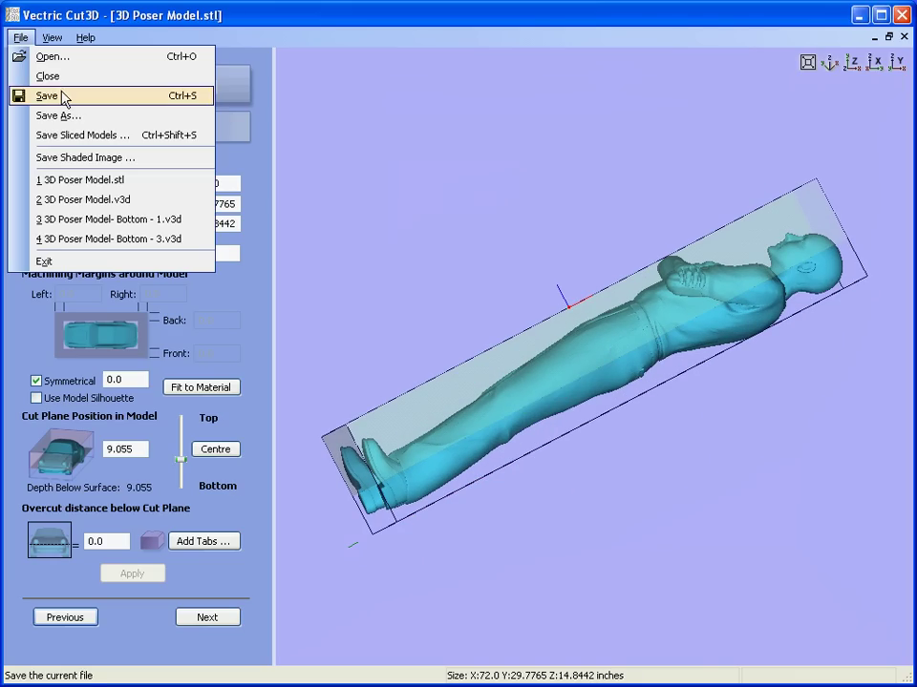
left_click(102, 140)
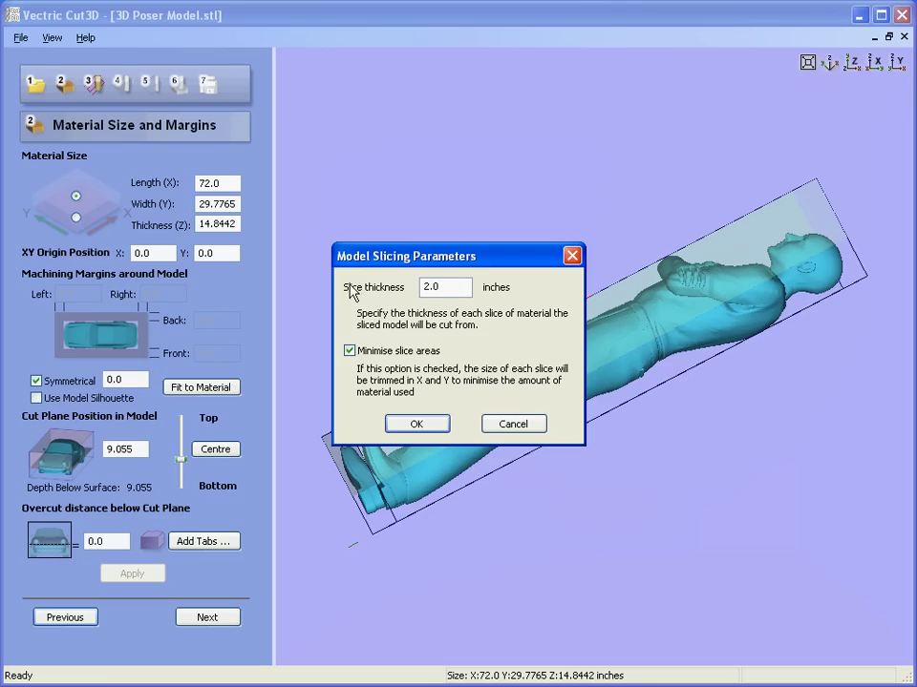
left_click(460, 288)
left_click(417, 424)
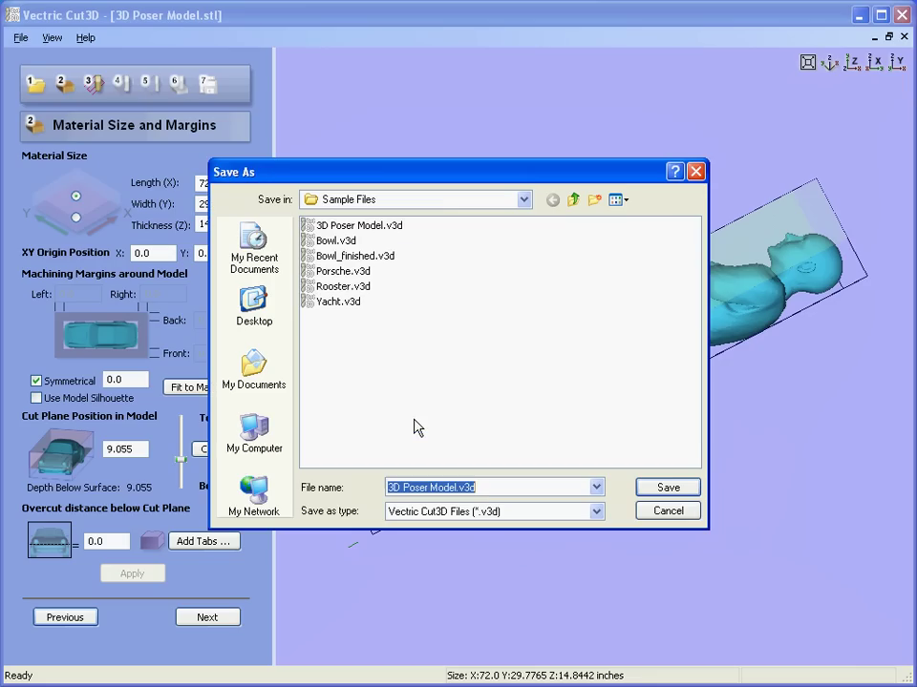
left_click(496, 482)
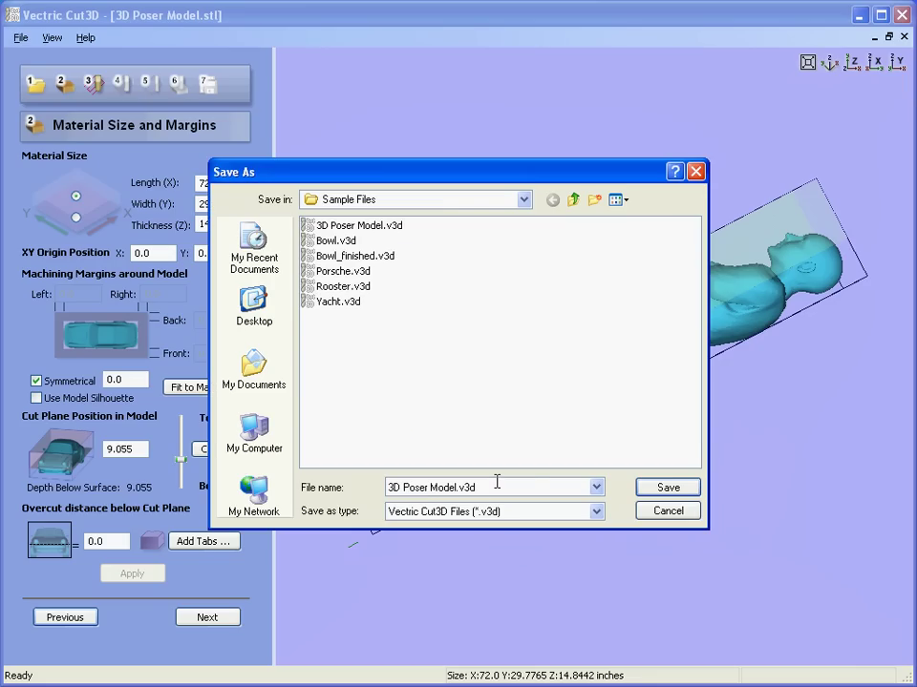
left_click(667, 489)
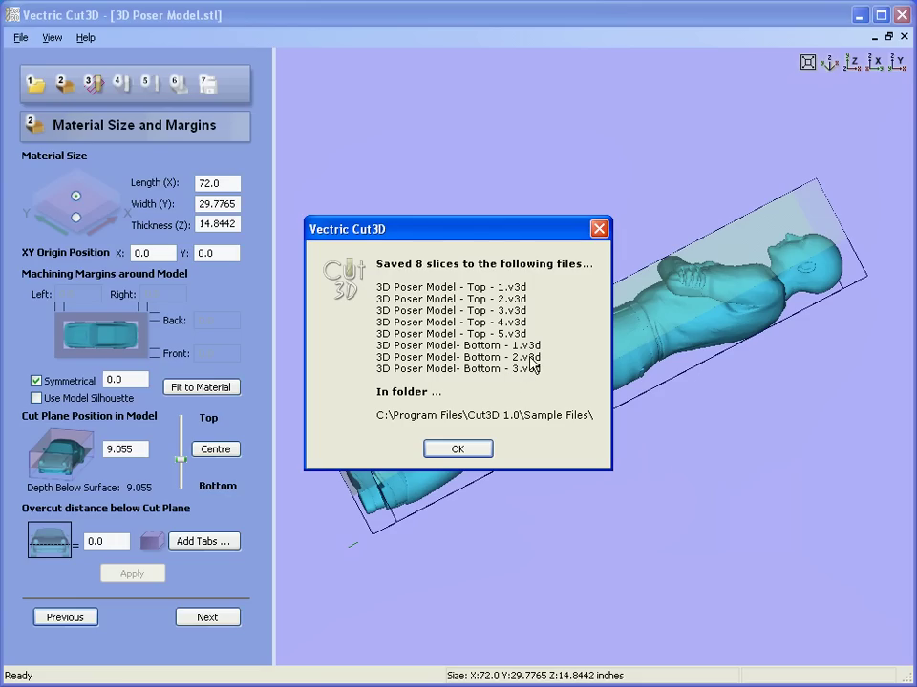
left_click(474, 447)
- Close the full figure model, discarding its changes
left_click_drag(548, 286, 628, 353)
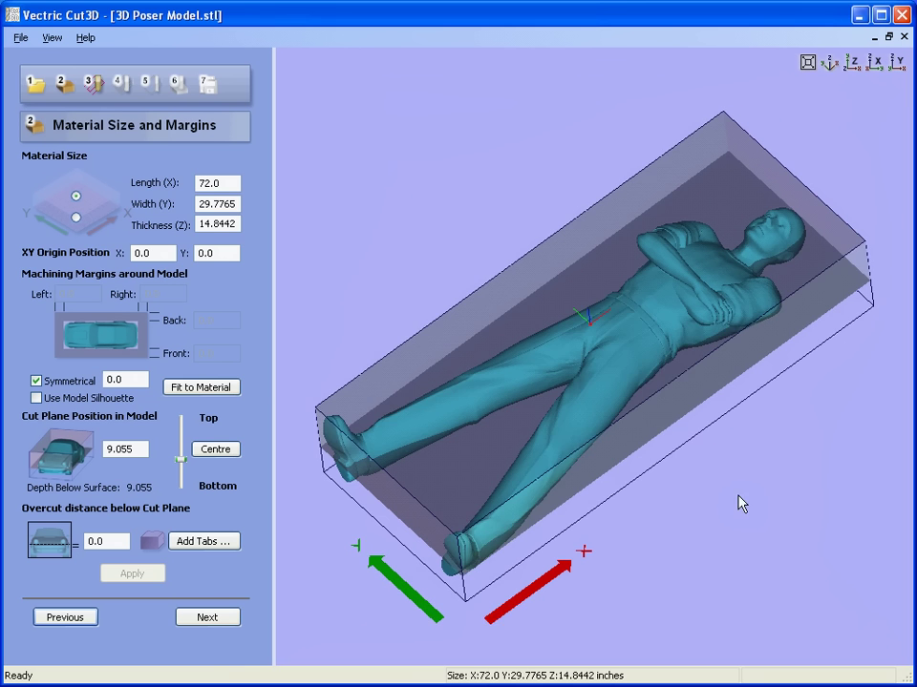
left_click(20, 38)
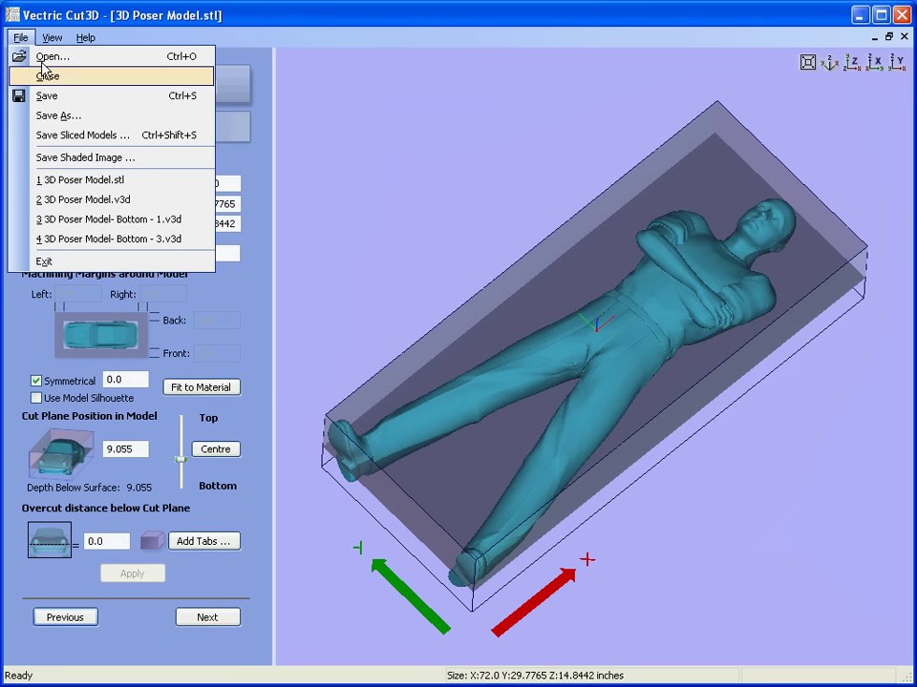
left_click(45, 75)
left_click(449, 404)
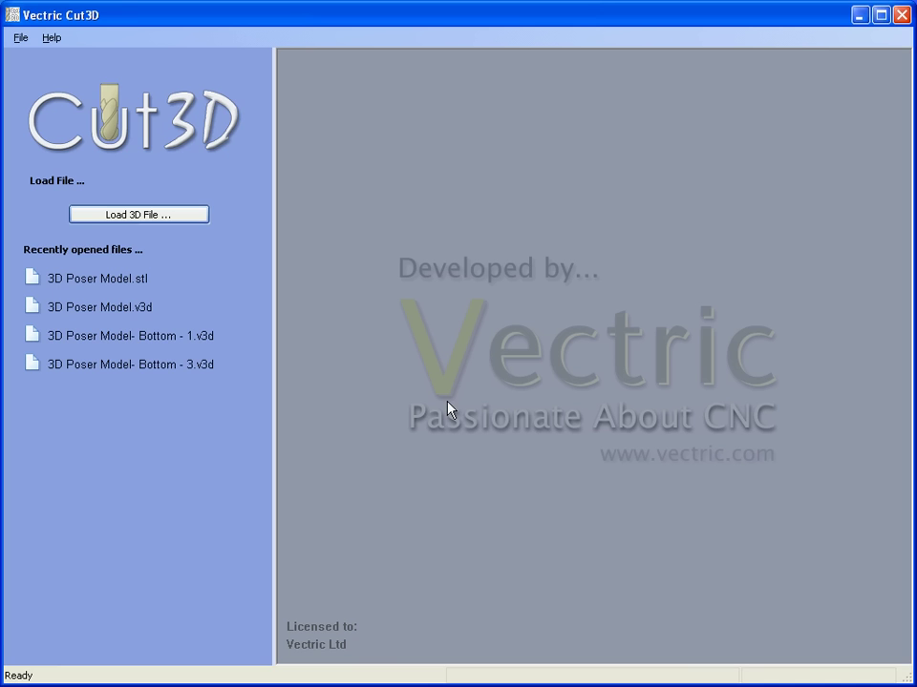
- Open 3D Poser Model - Top - 1.v3d and view the carved board from an angle
left_click(147, 215)
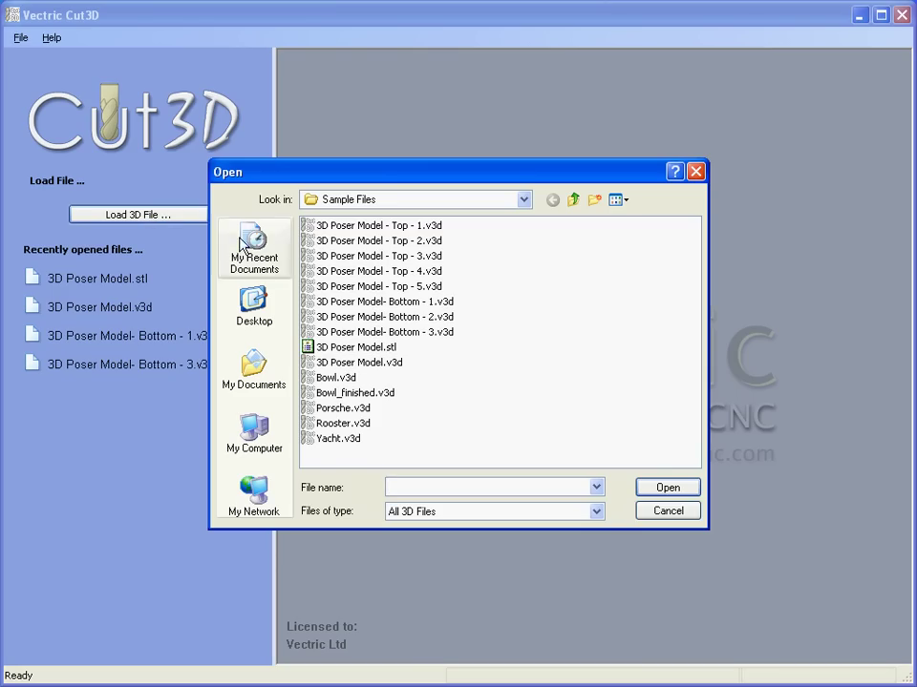
left_click(363, 226)
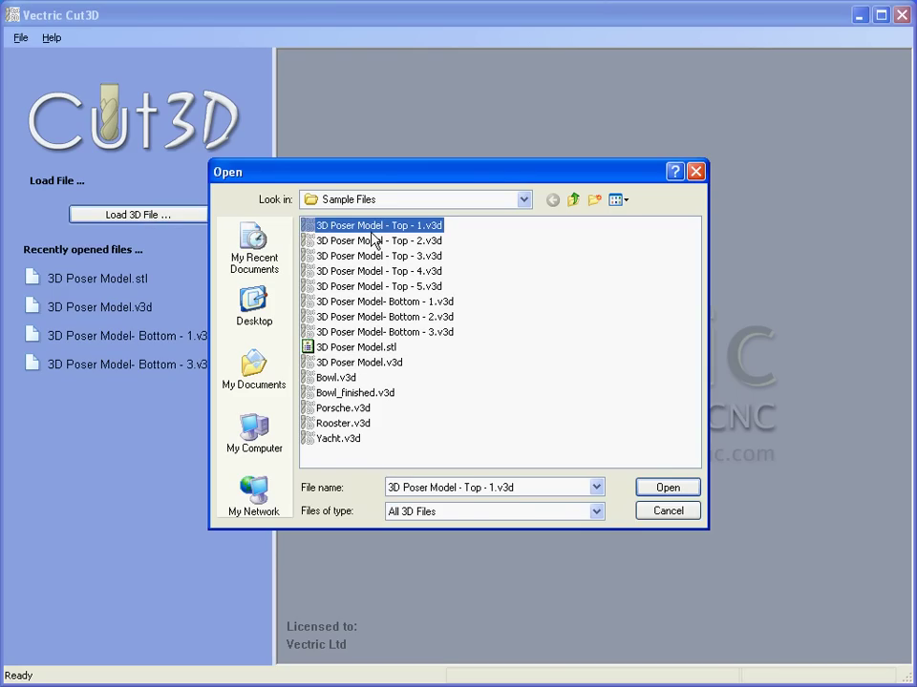
double_click(371, 229)
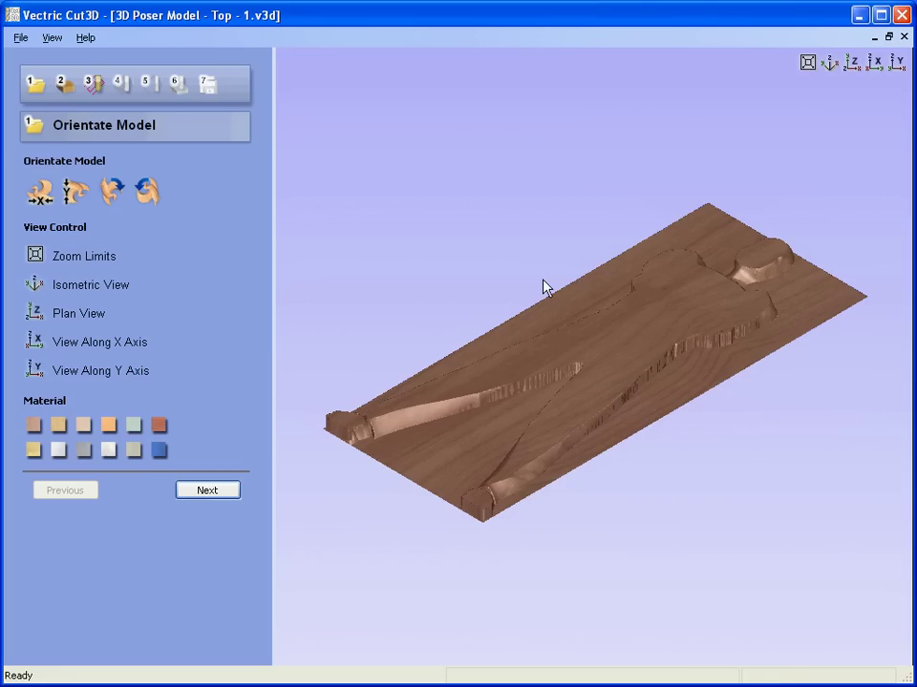
left_click_drag(670, 327, 650, 438)
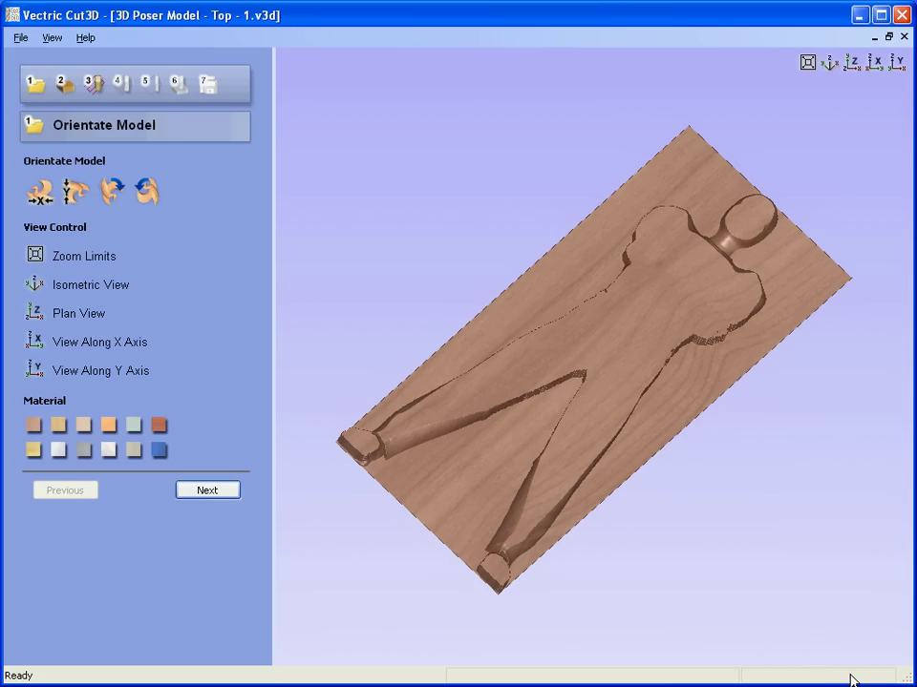
left_click_drag(811, 638, 623, 386)
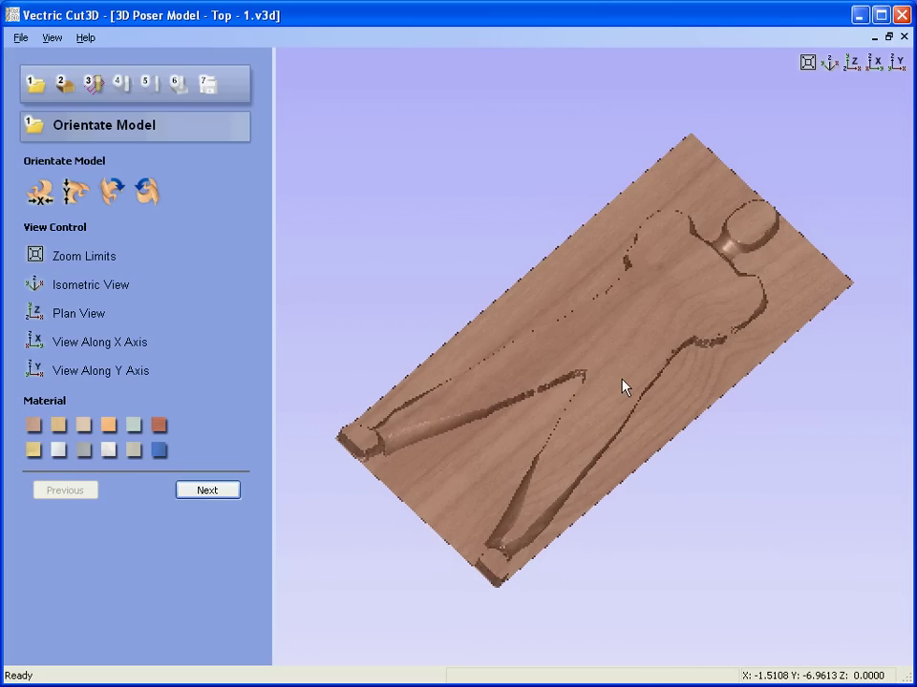
scroll(622, 385, "up", 2)
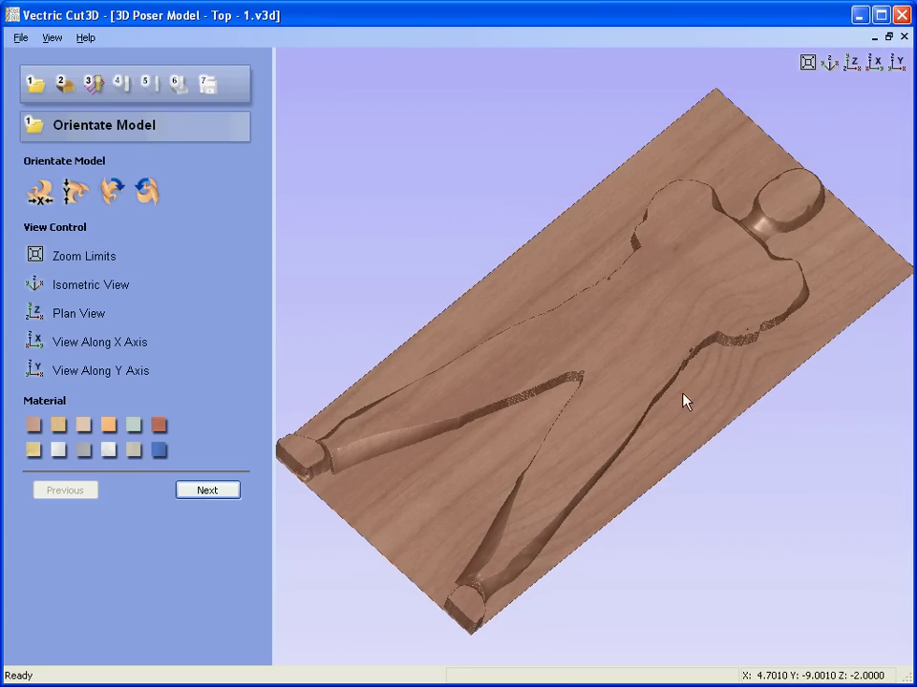
left_click_drag(678, 390, 643, 313)
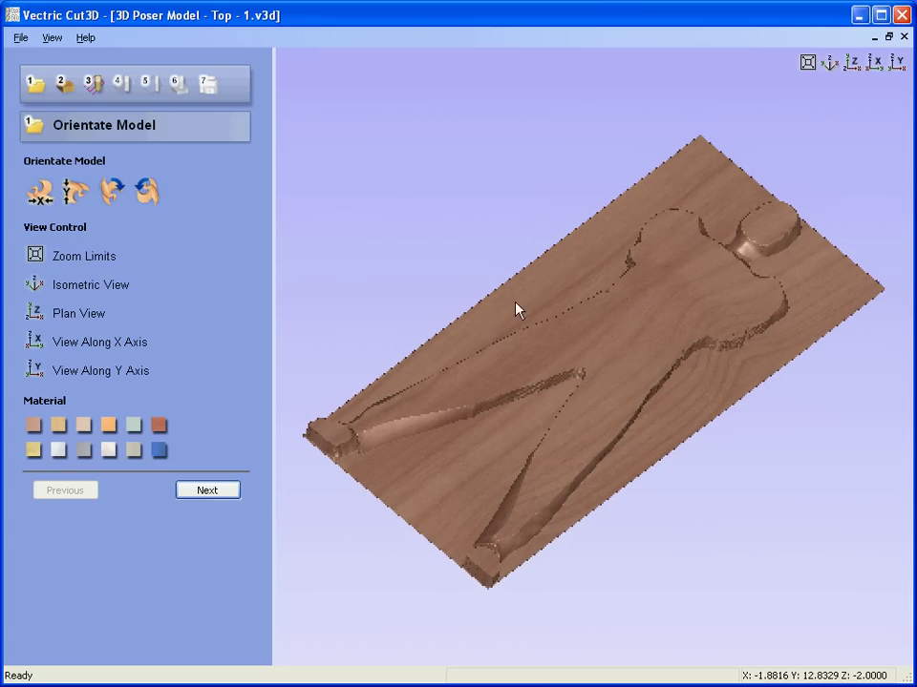
- Set the XY datum to X 0, Y 0 and apply, giving 71.7598 × 29.8072 × 2.0 inches
left_click(221, 493)
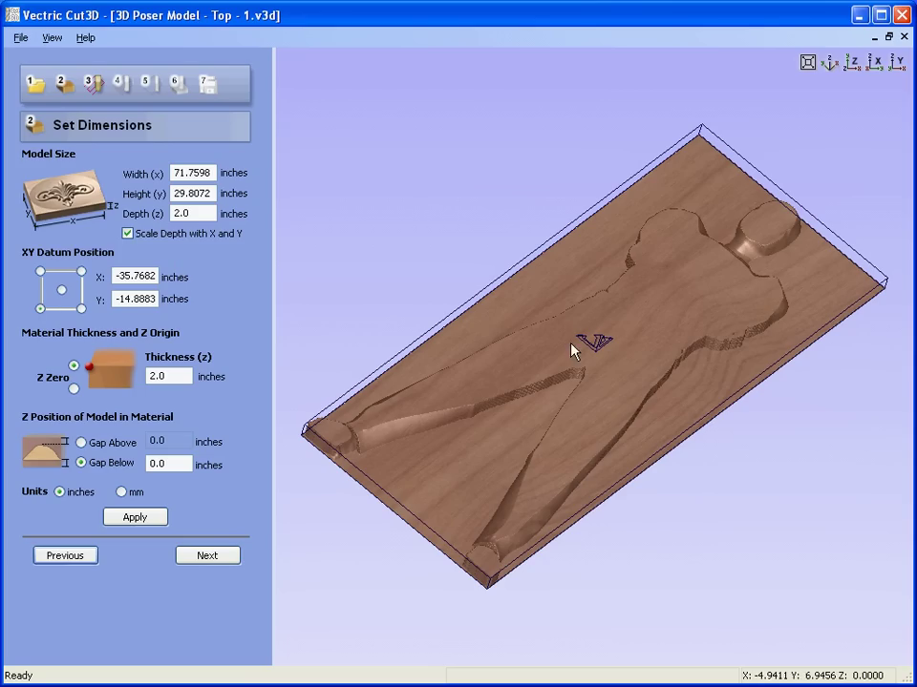
double_click(138, 301)
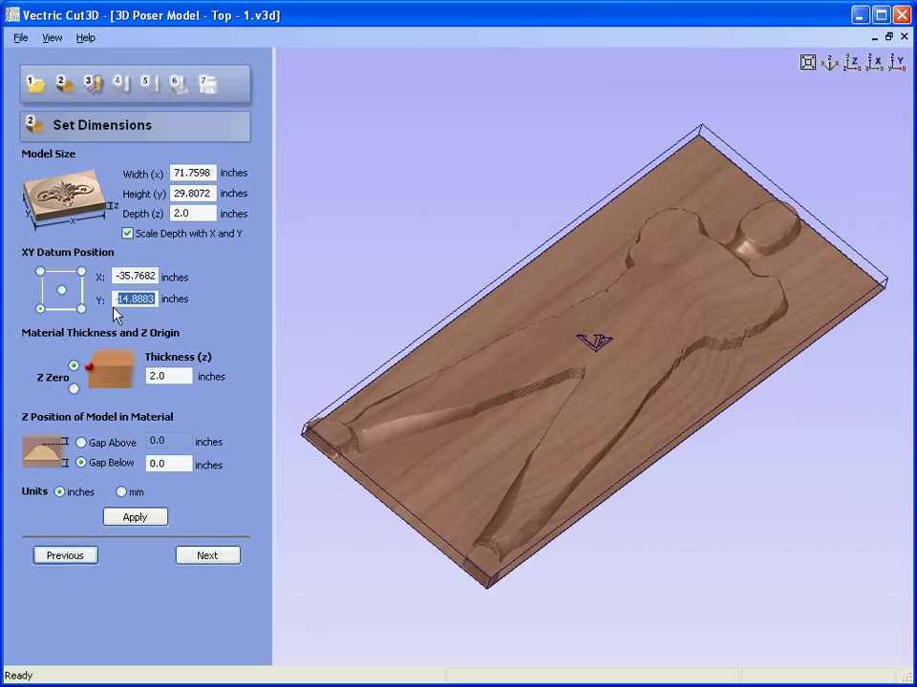
type("0")
double_click(139, 276)
type("0")
left_click(141, 517)
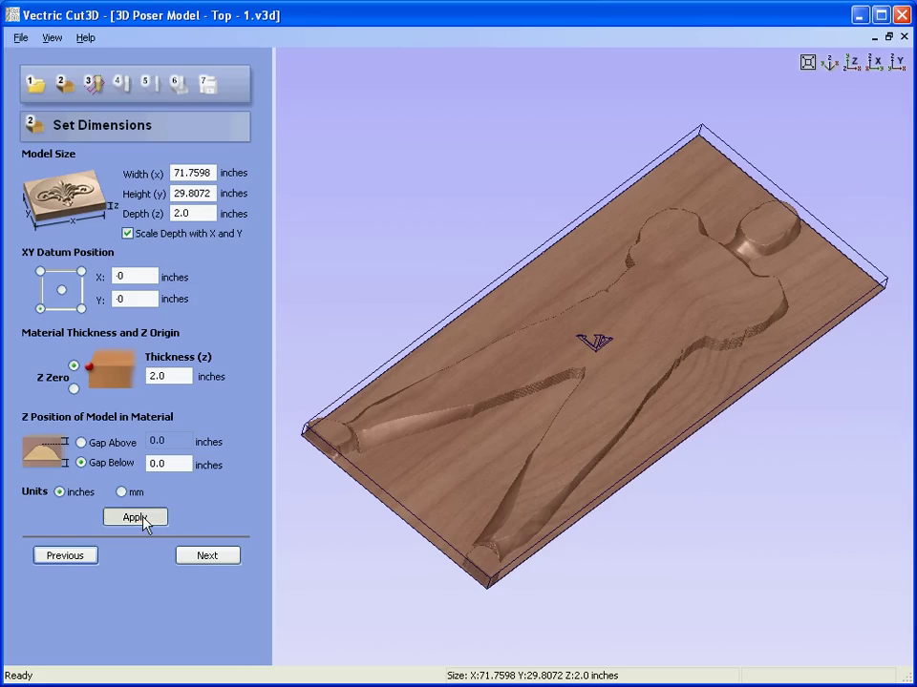
left_click_drag(634, 430, 583, 458)
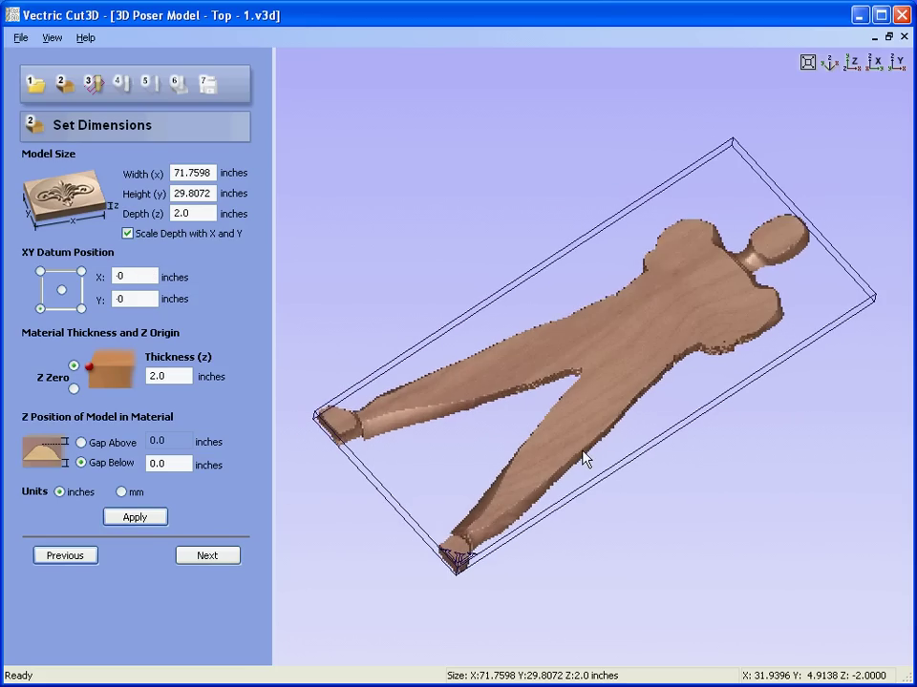
- Calculate the roughing toolpath, estimated at 3 hours 35 minutes, and inspect it in 3D
left_click(208, 556)
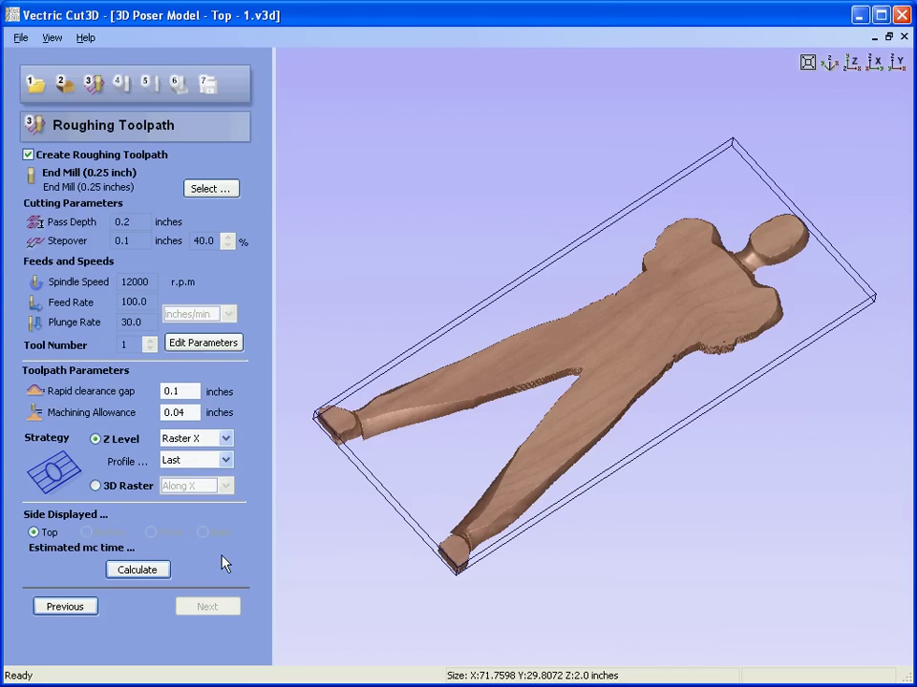
left_click(151, 572)
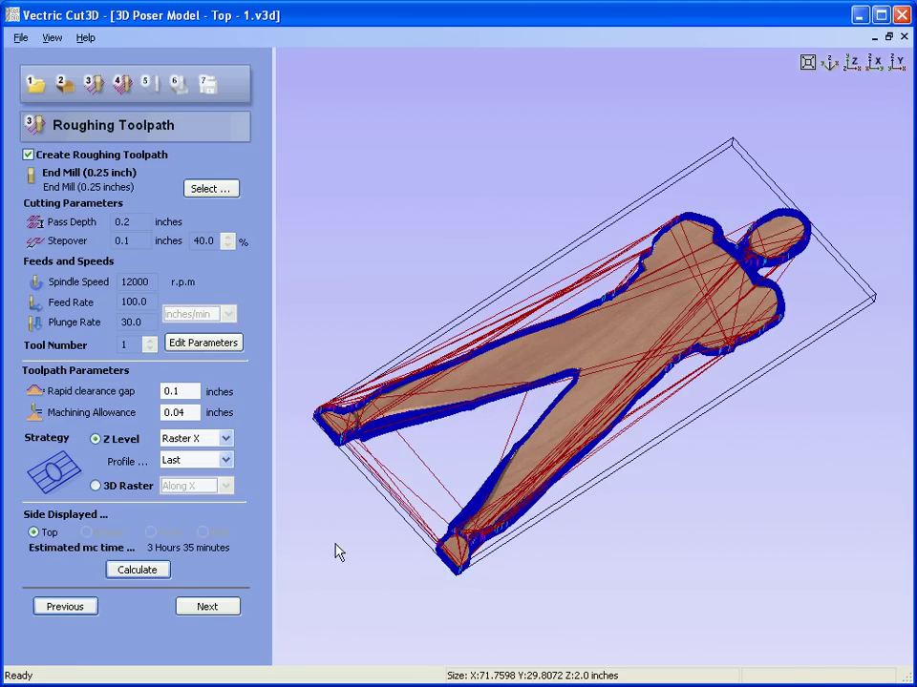
left_click_drag(627, 458, 743, 246)
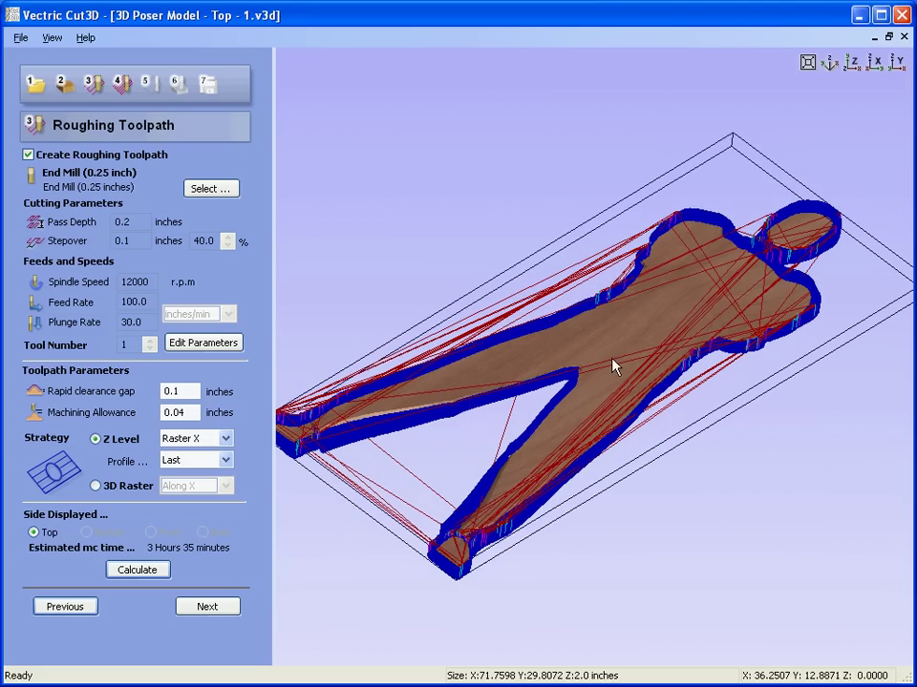
left_click_drag(298, 524, 659, 324)
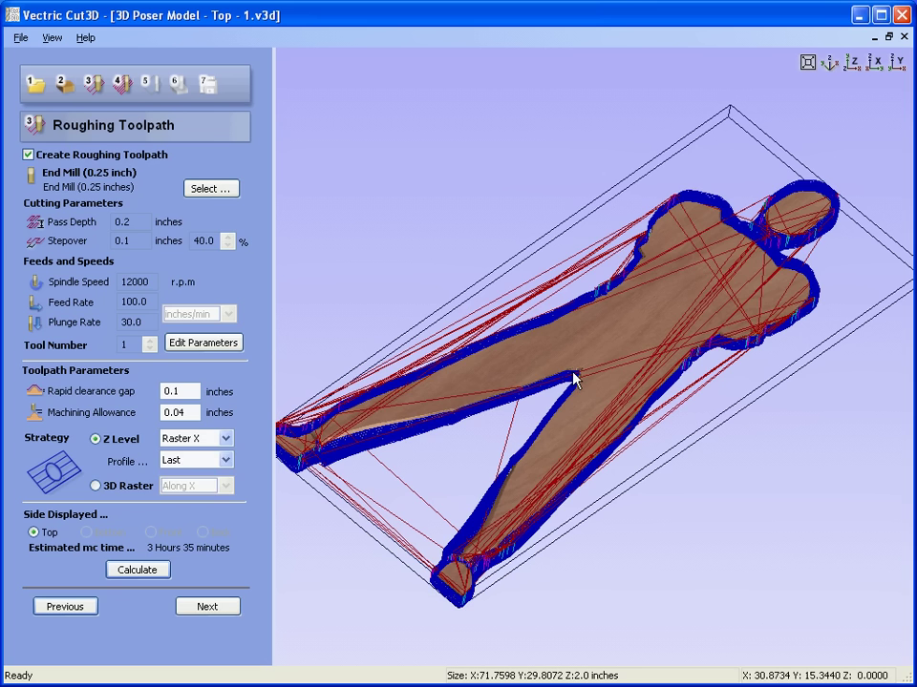
left_click(229, 607)
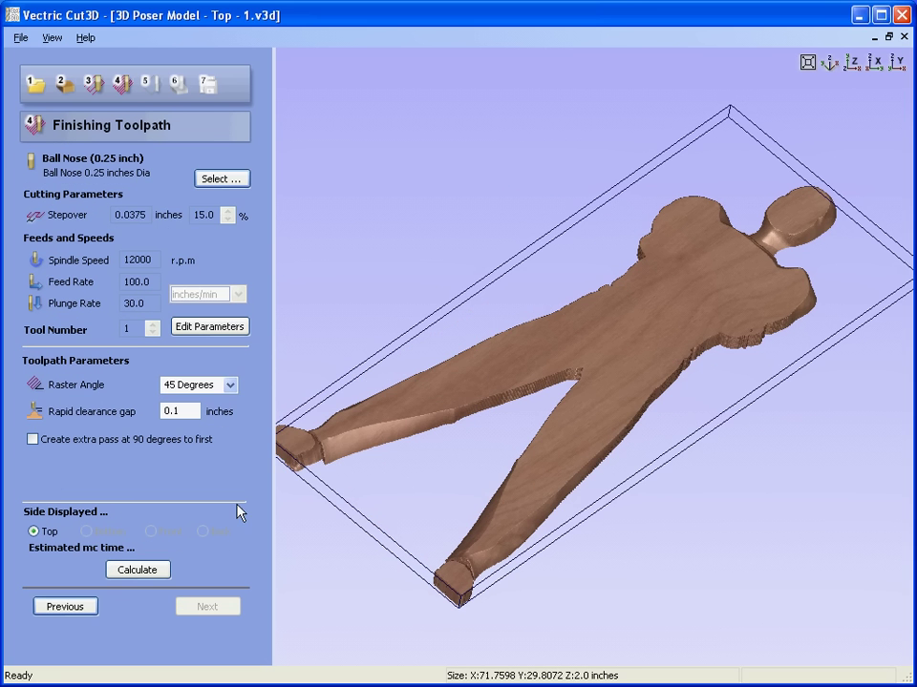
- Pick the 0.25-inch Ball Nose and calculate the finishing toolpath, estimated at 2 hours 36 minutes
left_click(237, 179)
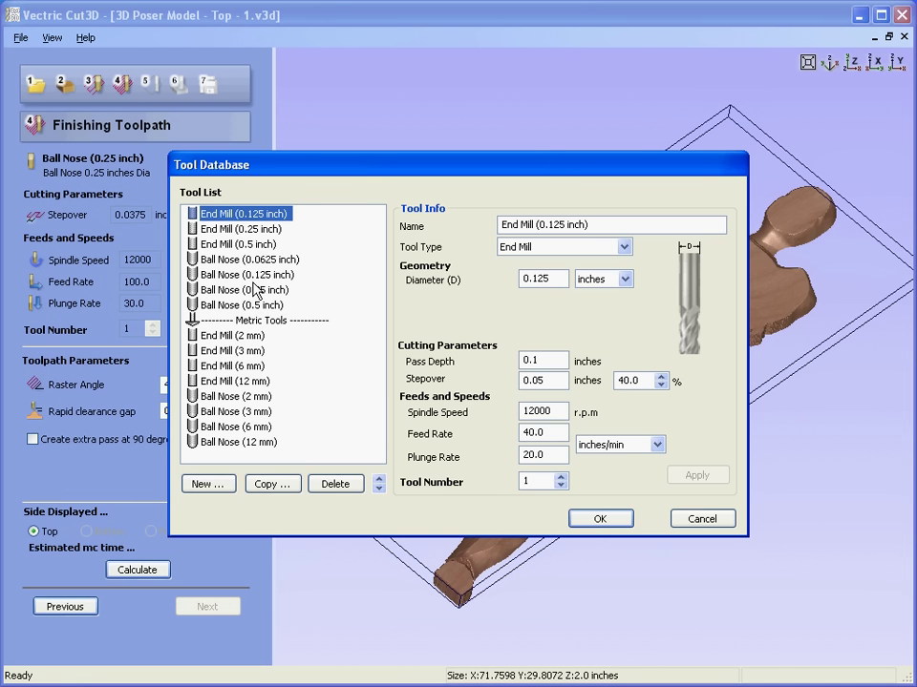
double_click(253, 295)
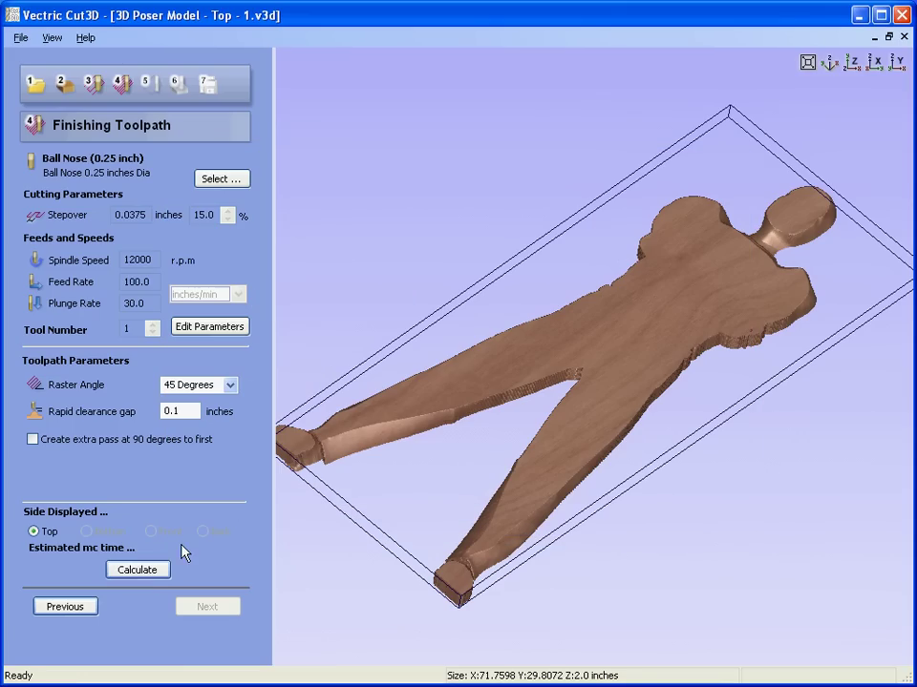
left_click(151, 570)
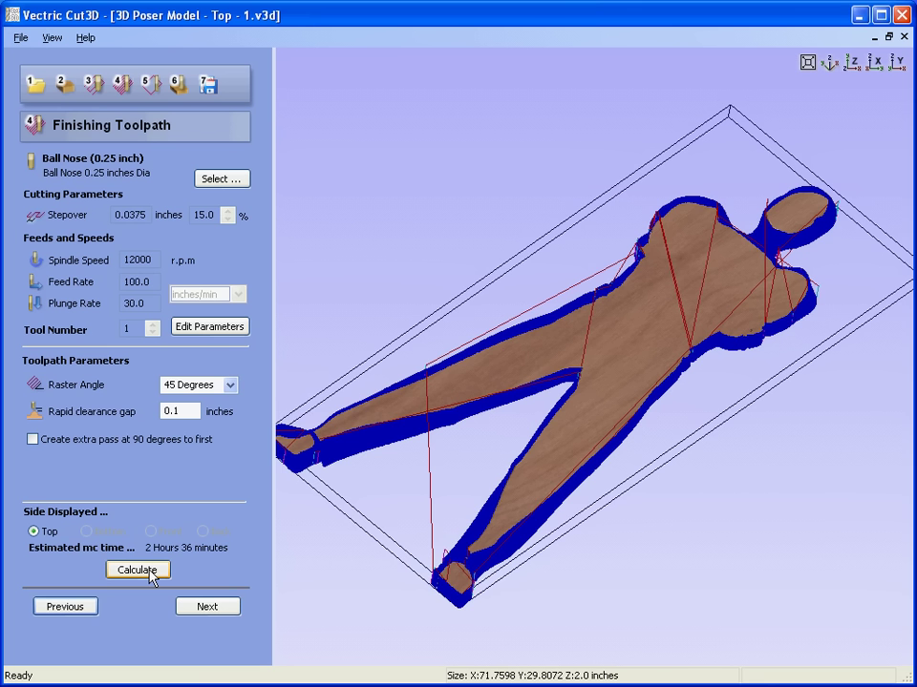
left_click_drag(573, 487, 553, 369)
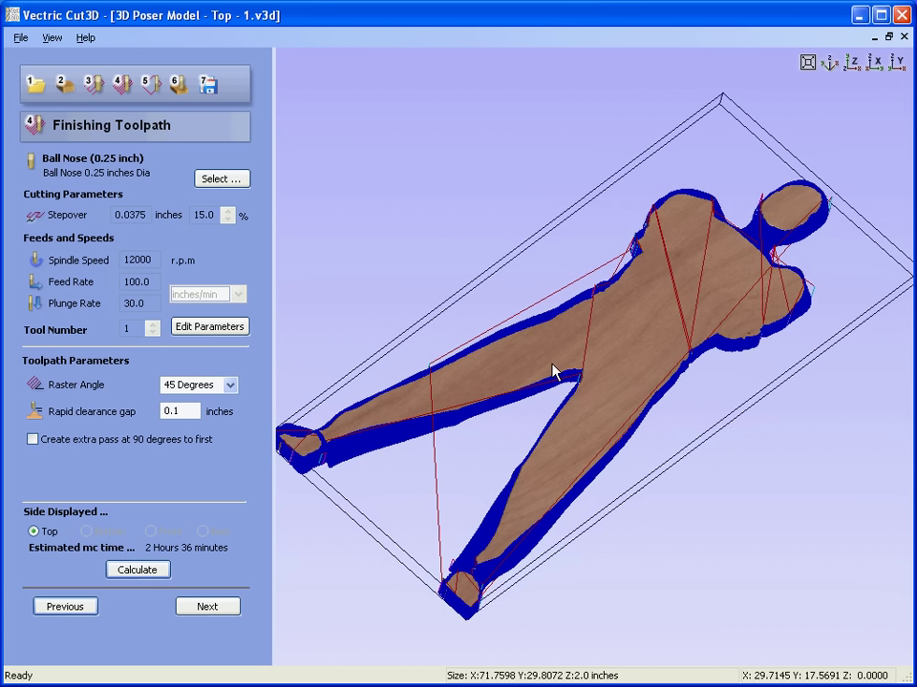
- Skip the cut-out, simulate roughing and finishing in cherry, then reach Save Toolpaths (6 h 10 min)
left_click(208, 608)
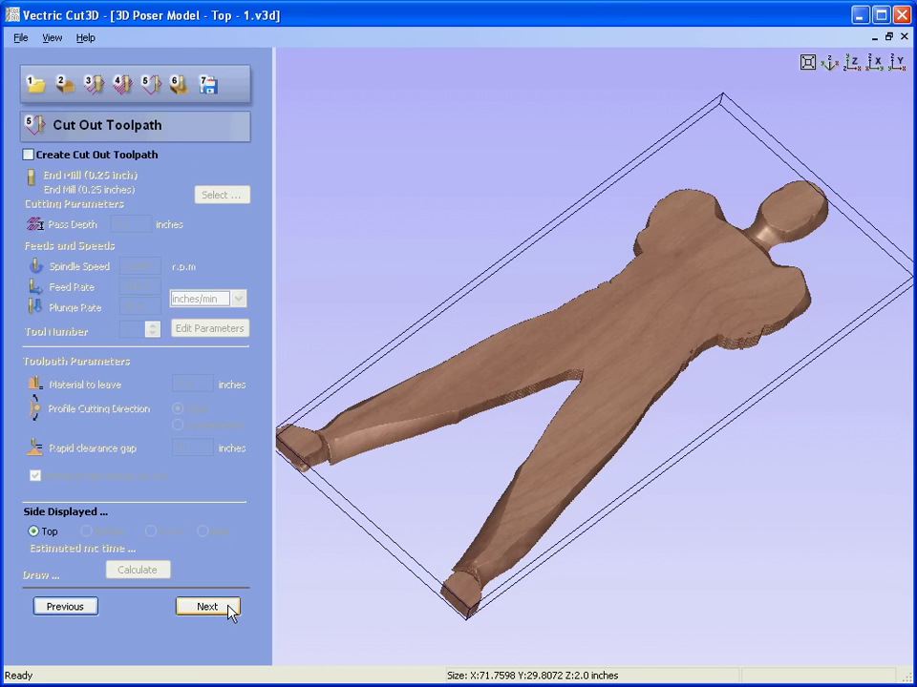
left_click(229, 608)
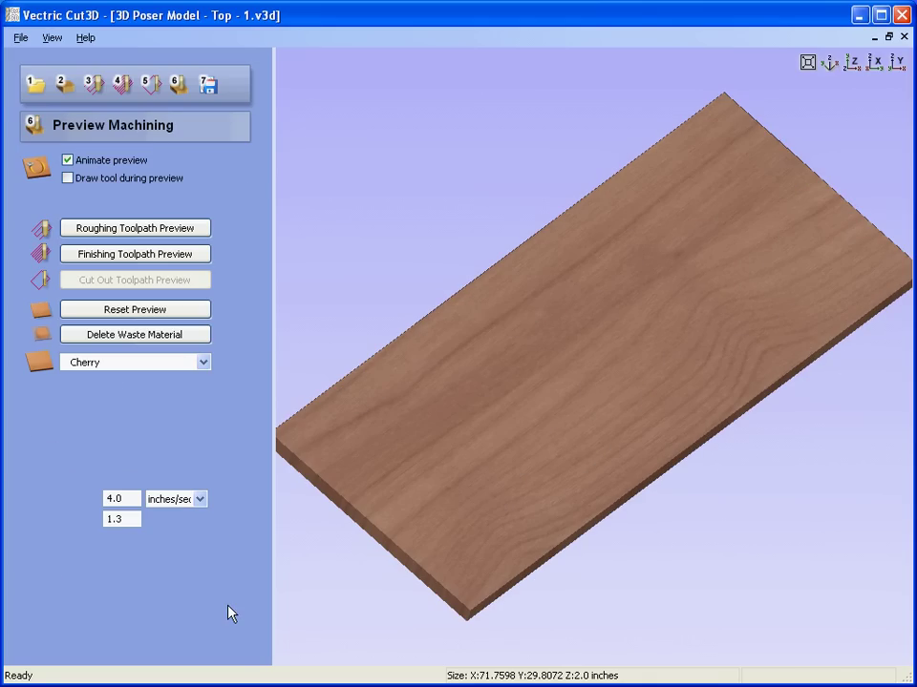
left_click(189, 230)
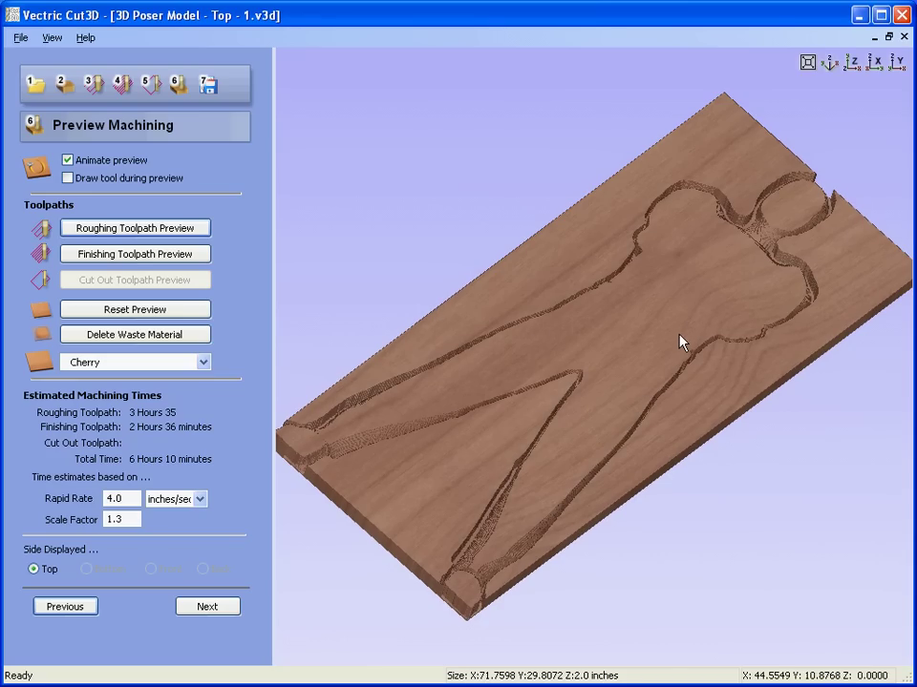
left_click(184, 256)
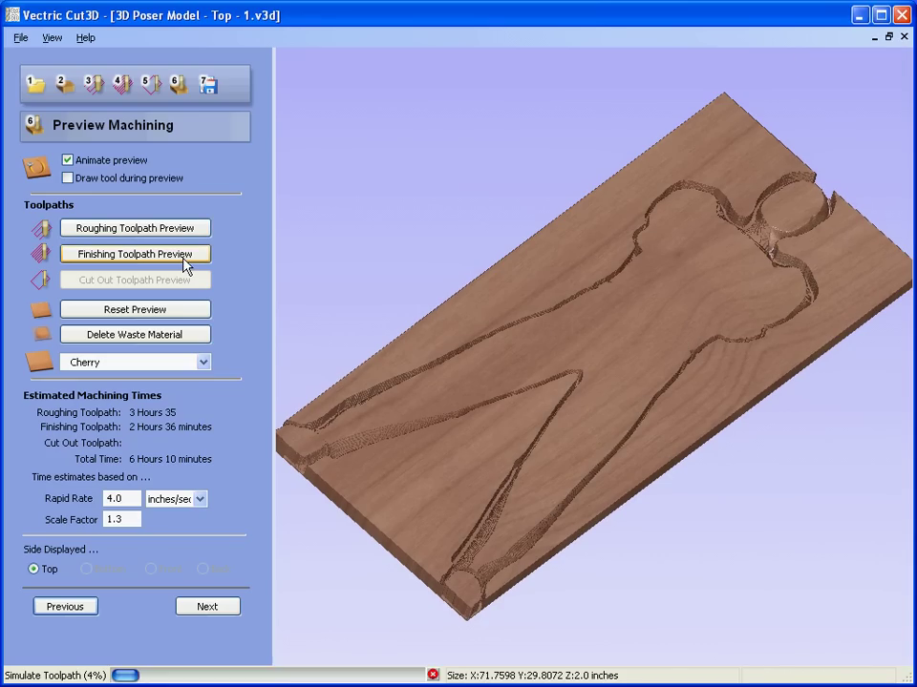
middle_click_drag(520, 314, 700, 284)
scroll(699, 284, "up", 2)
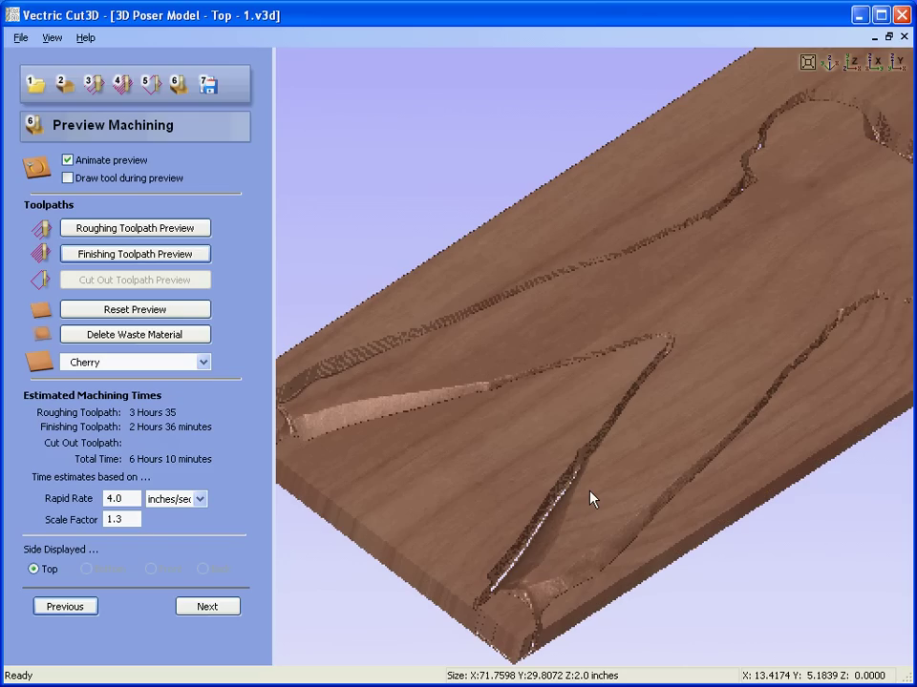
left_click_drag(590, 498, 569, 525)
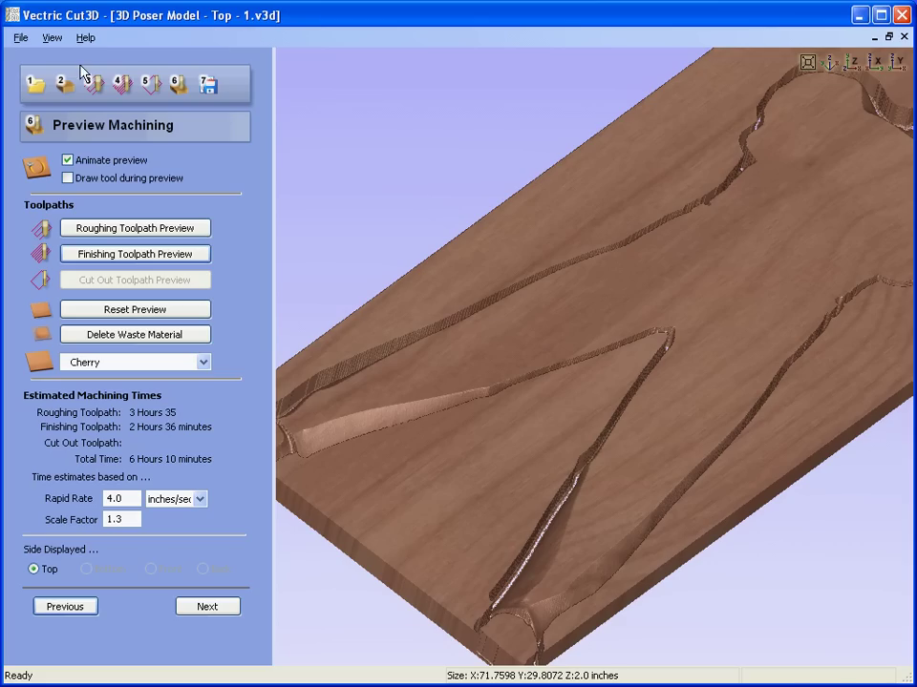
left_click_drag(616, 518, 373, 476)
left_click(209, 608)
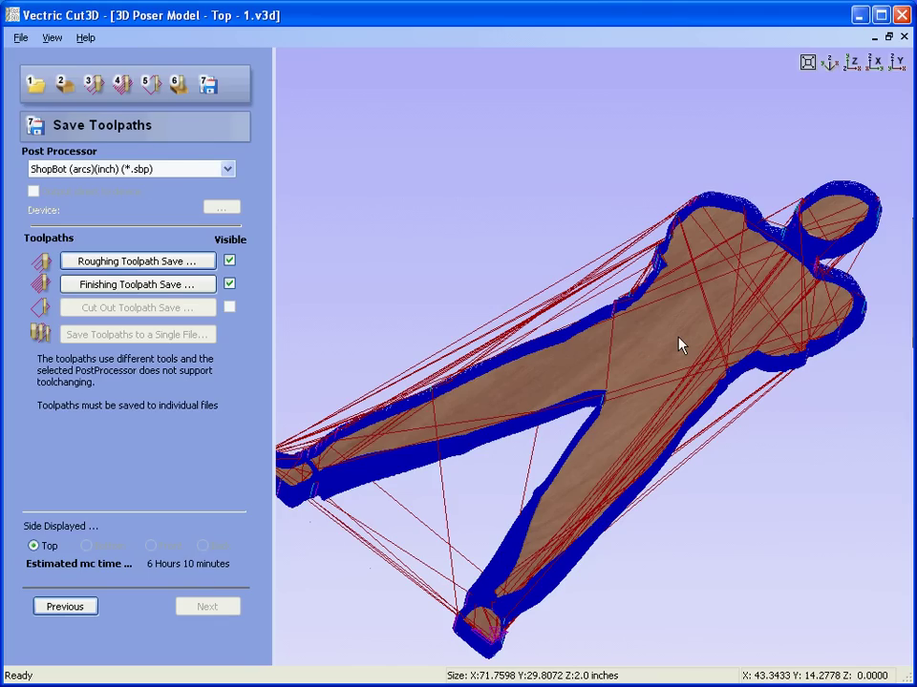
- Save the slice 1 project, then select 3D Poser Model - Top - 2.v3d to open
left_click(20, 38)
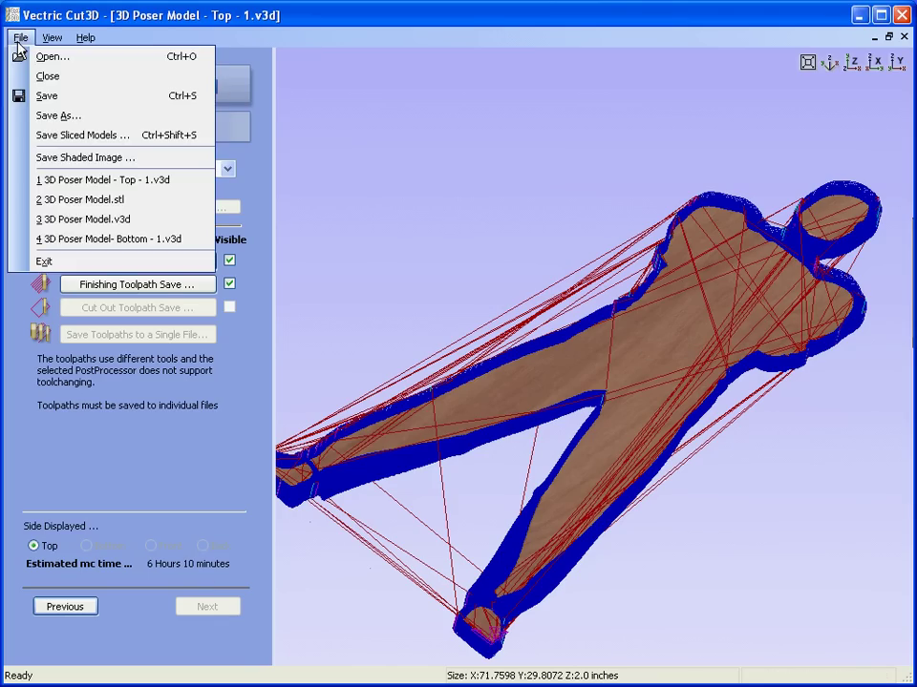
left_click(71, 96)
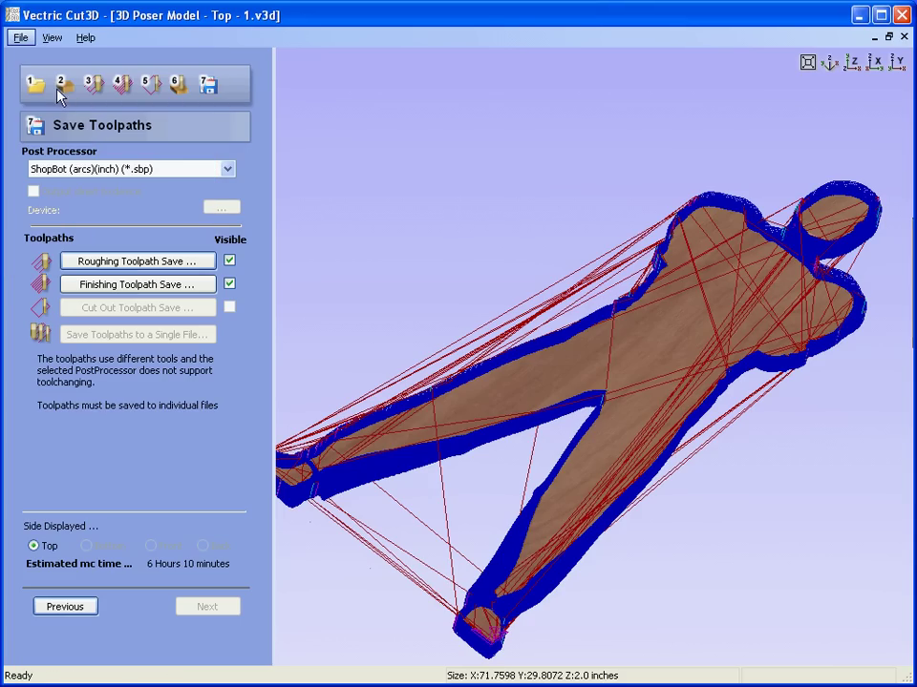
left_click(21, 39)
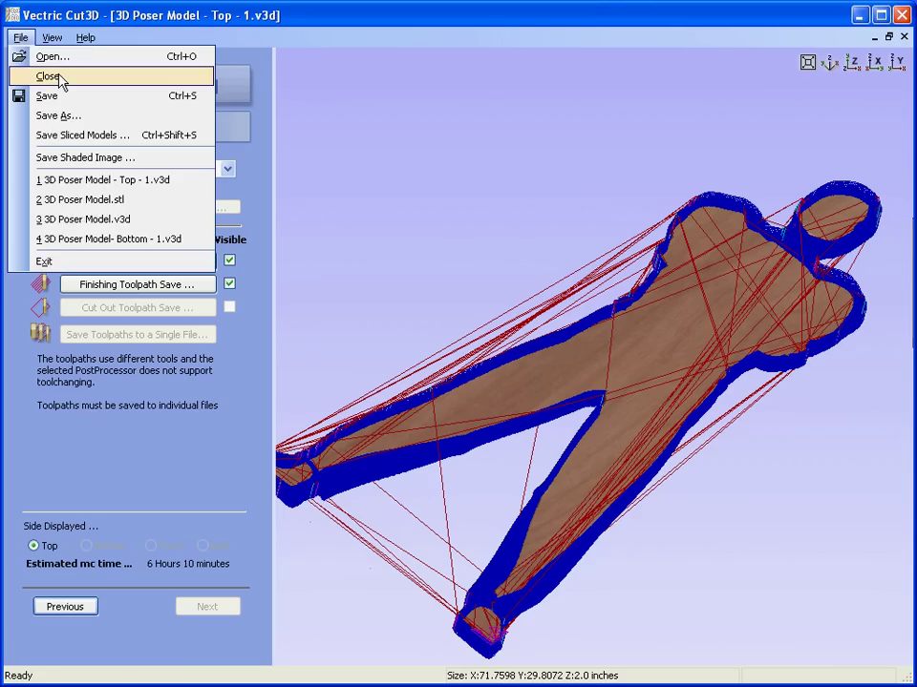
left_click(59, 59)
left_click(382, 240)
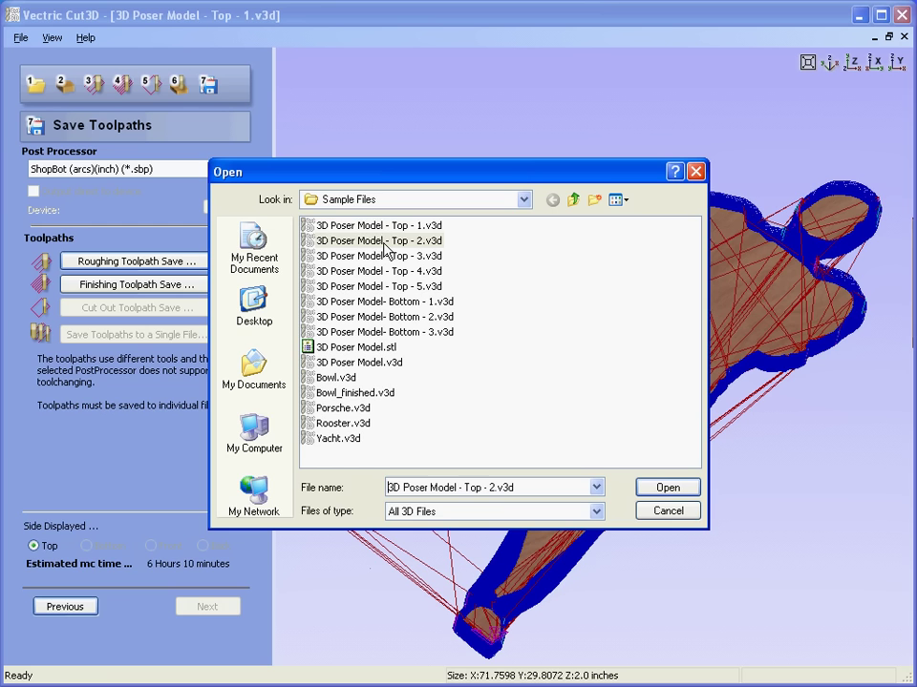
- Load 3D Poser Model - Top - 2.v3d and rotate the relief to inspect it
double_click(384, 244)
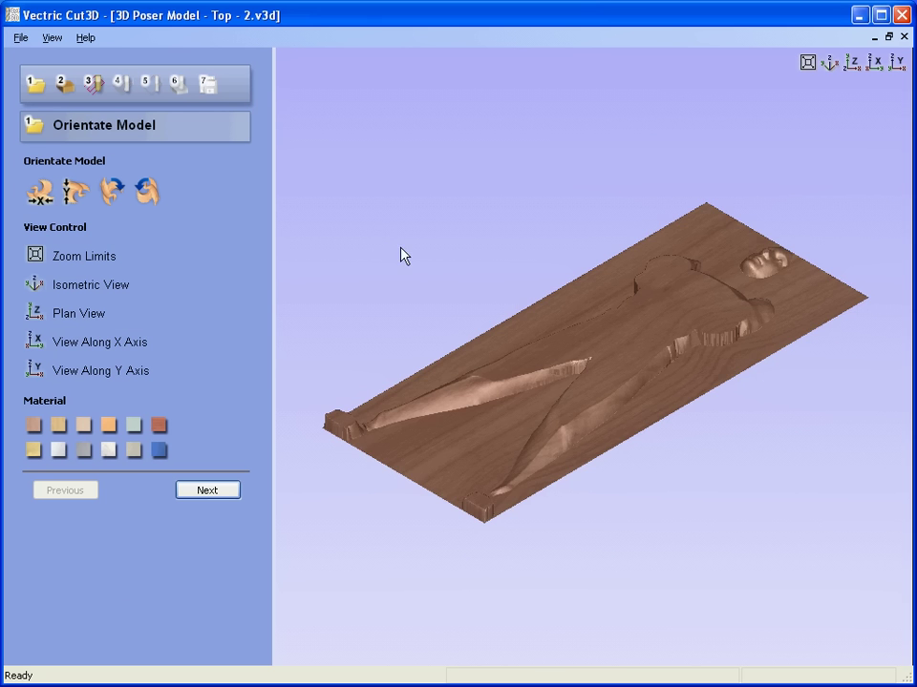
left_click_drag(655, 434, 764, 244)
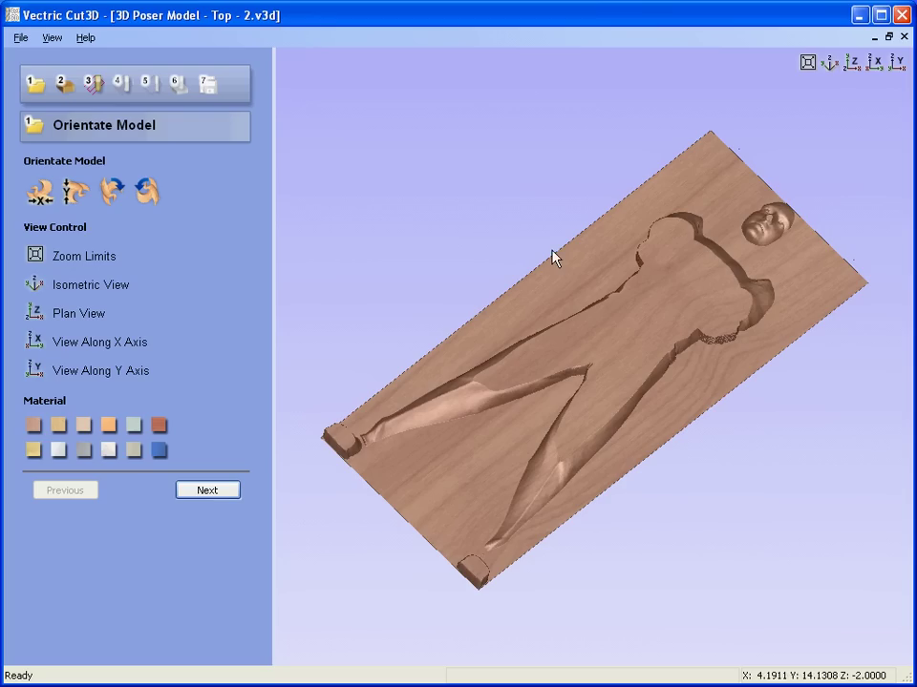
left_click(207, 490)
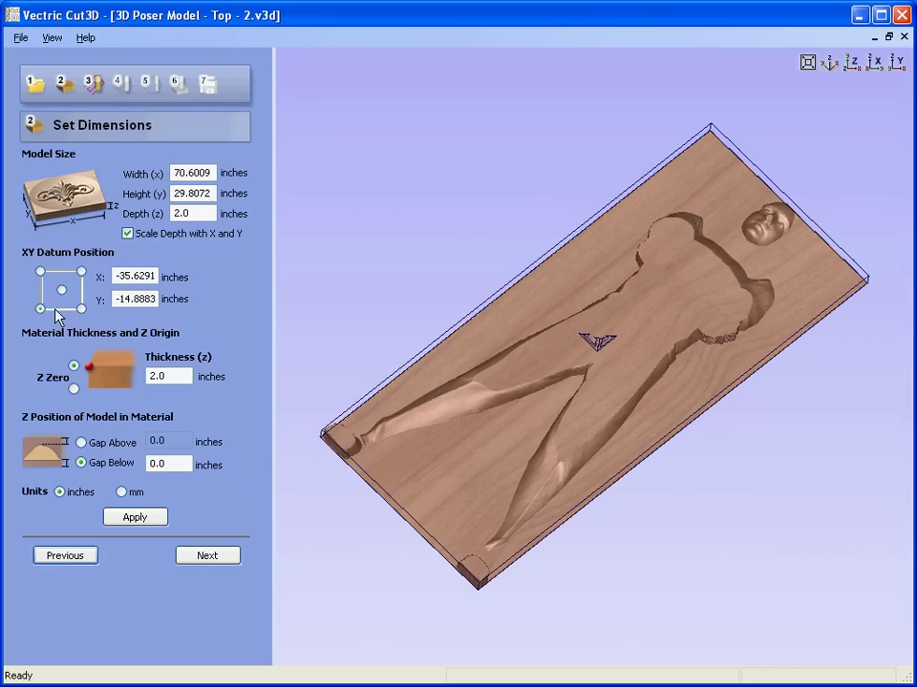
- Set and apply an XY datum position of X 0, Y 0
double_click(138, 276)
type("0")
double_click(151, 299)
type("0")
left_click(139, 517)
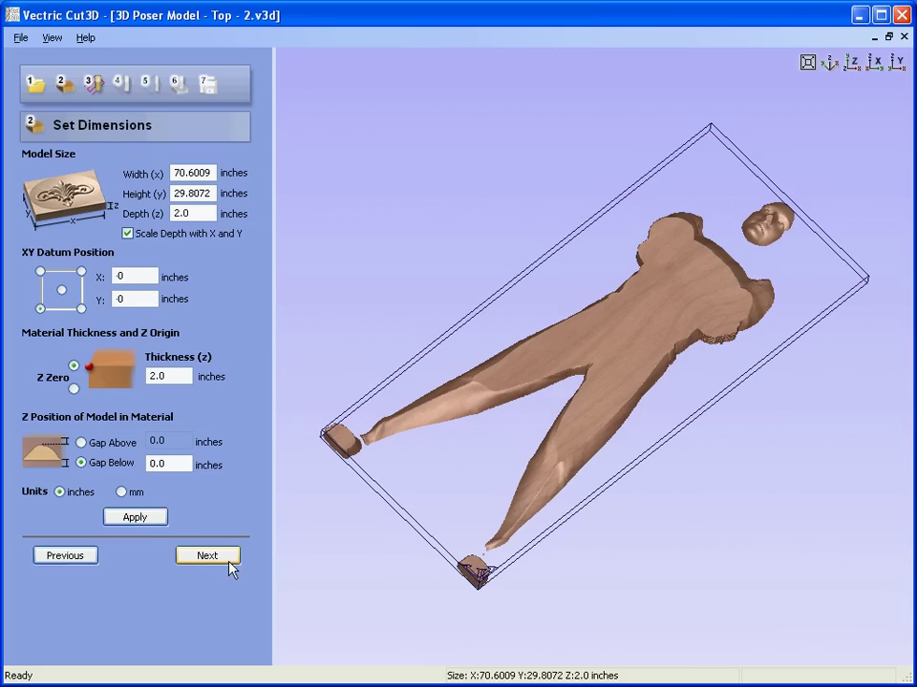
left_click(222, 564)
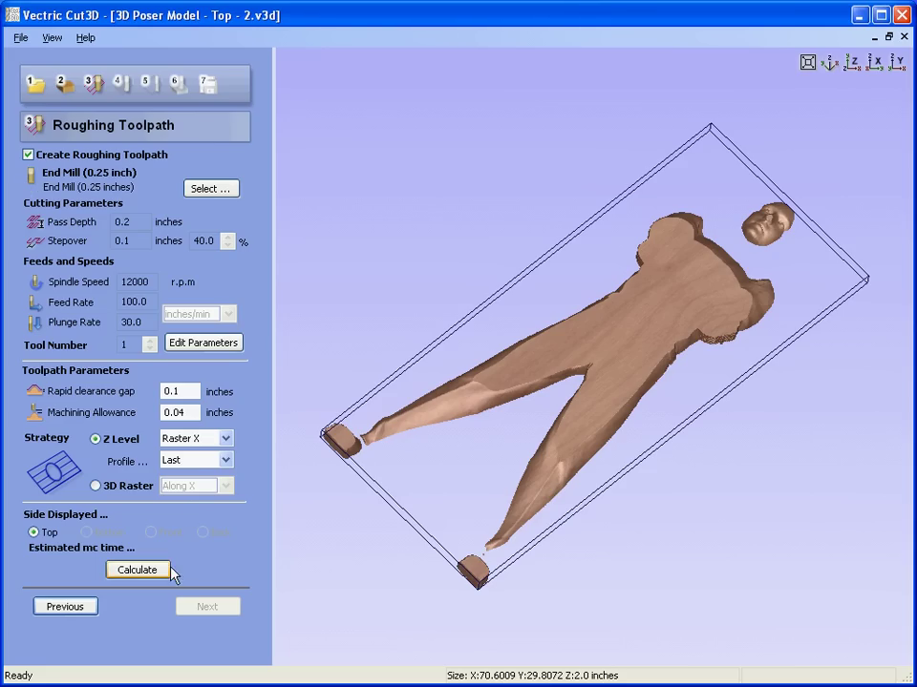
- Turn off roughing and calculate slice 2's finishing toolpath, estimated at 2 hours 57 minutes
left_click(29, 155)
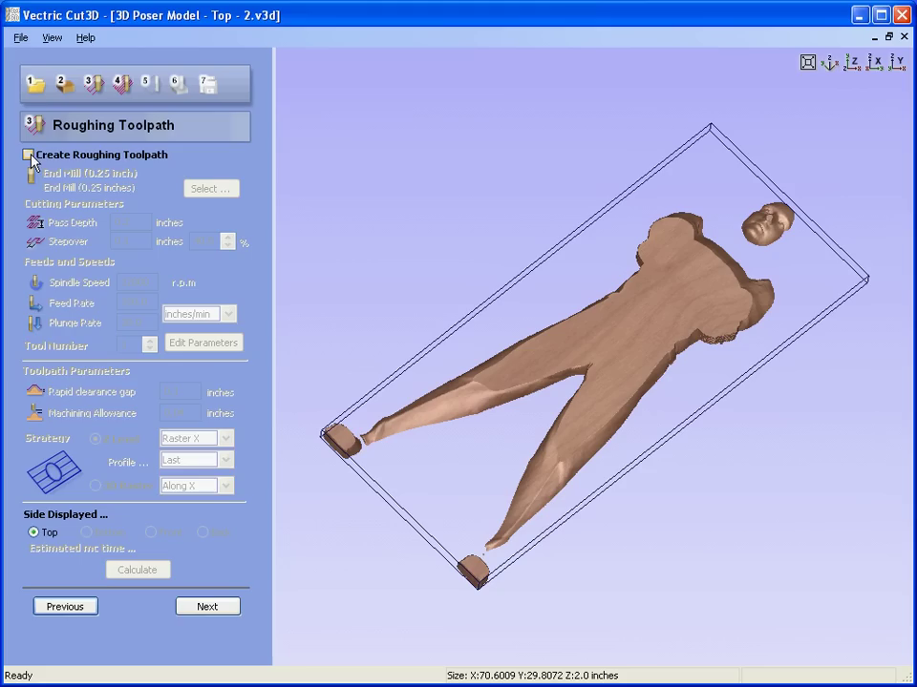
left_click(227, 603)
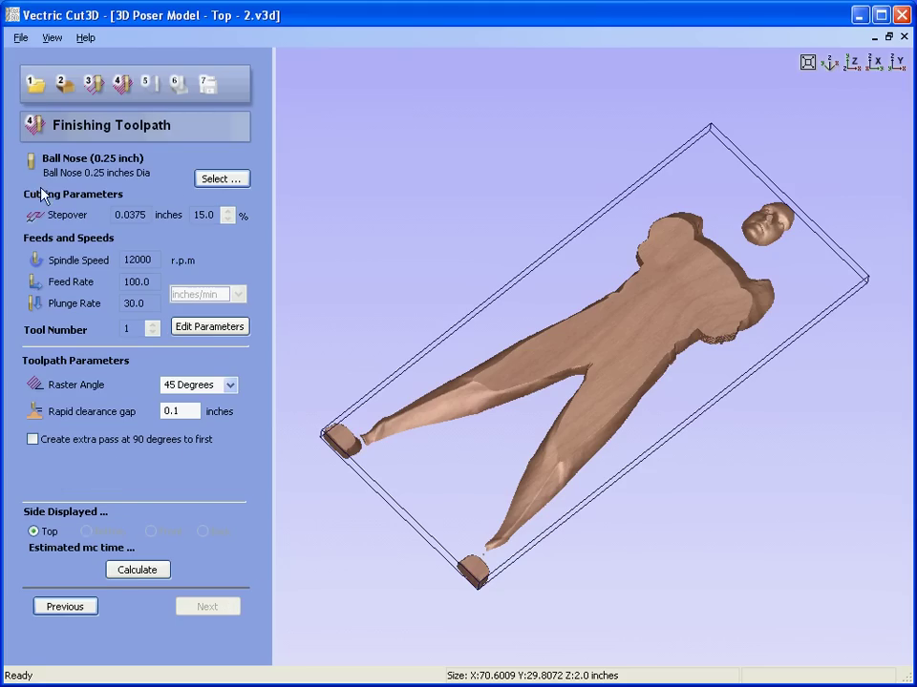
left_click(143, 571)
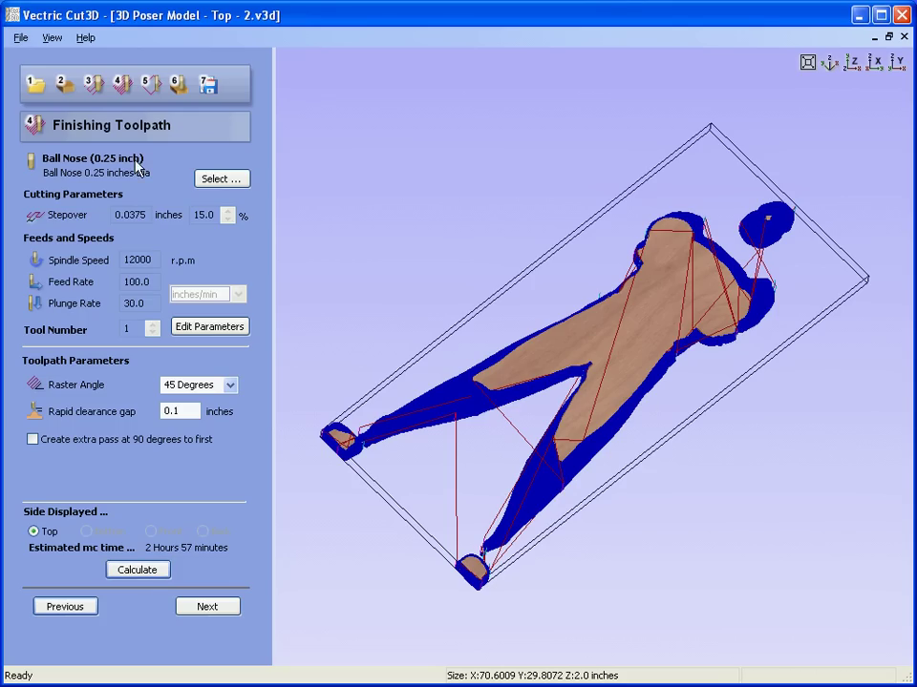
left_click(224, 607)
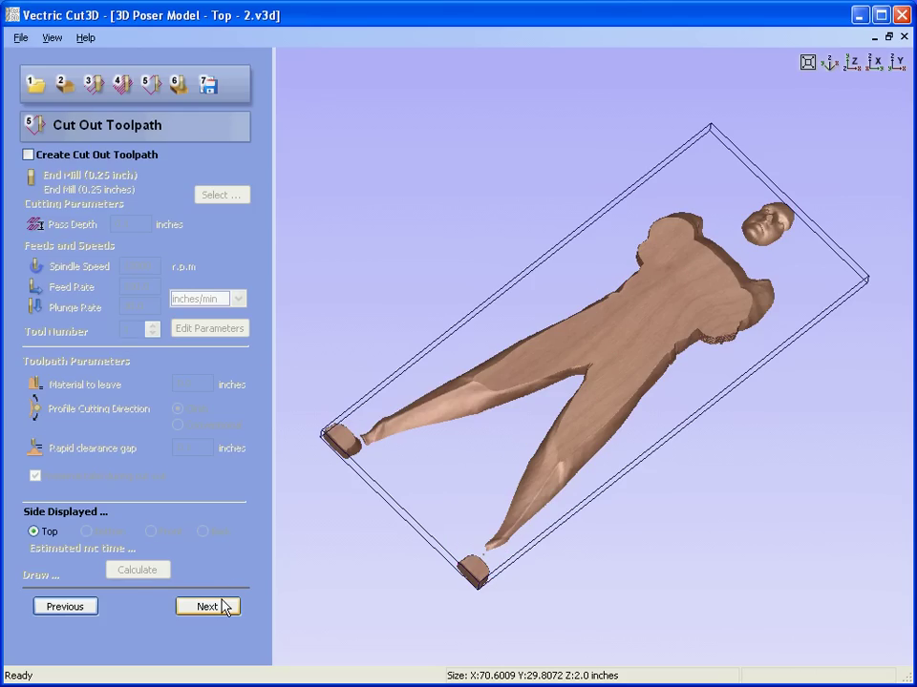
- Run the finishing toolpath preview on the cherry block and rotate it to inspect the carving
left_click(226, 607)
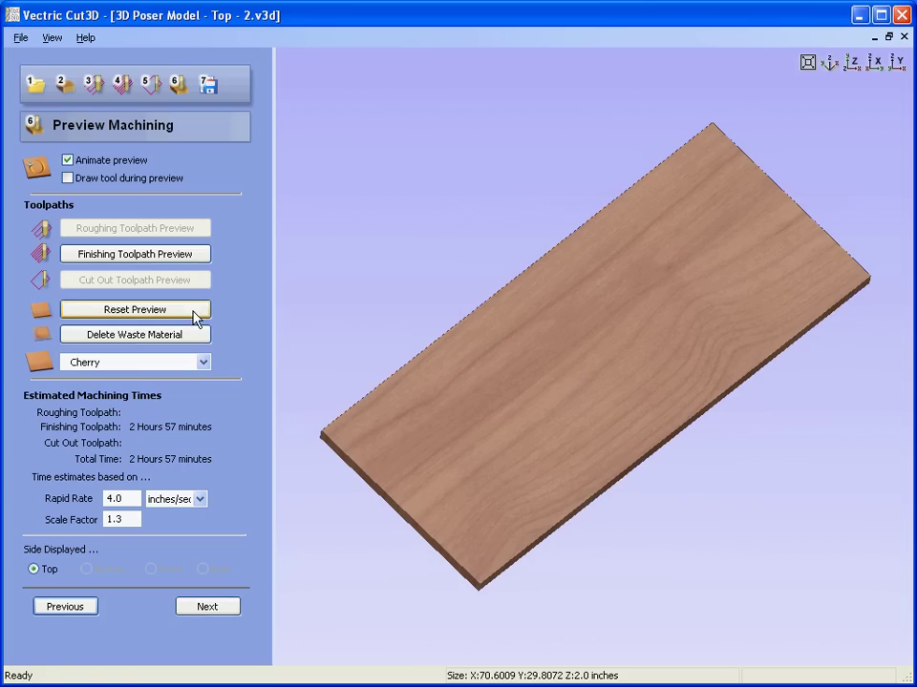
left_click(180, 256)
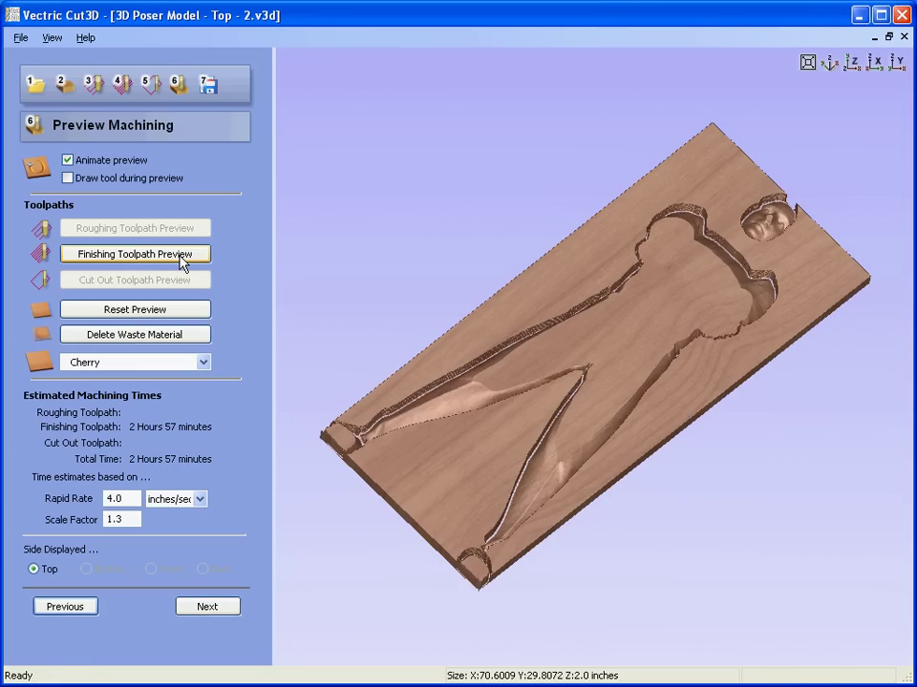
left_click_drag(700, 177, 721, 256)
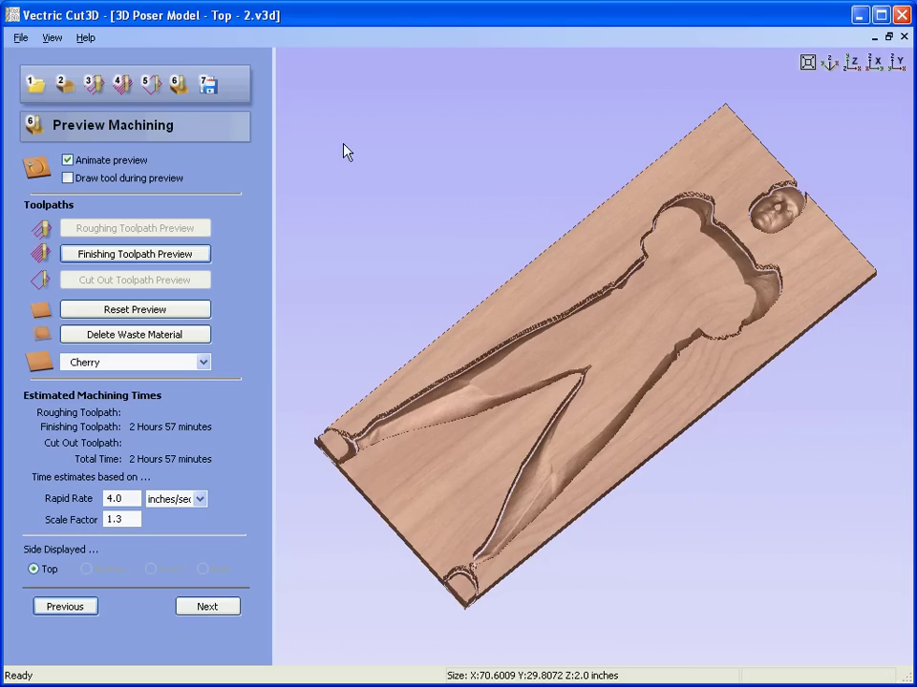
- Close the slice 2 model, discarding unsaved changes
left_click(20, 37)
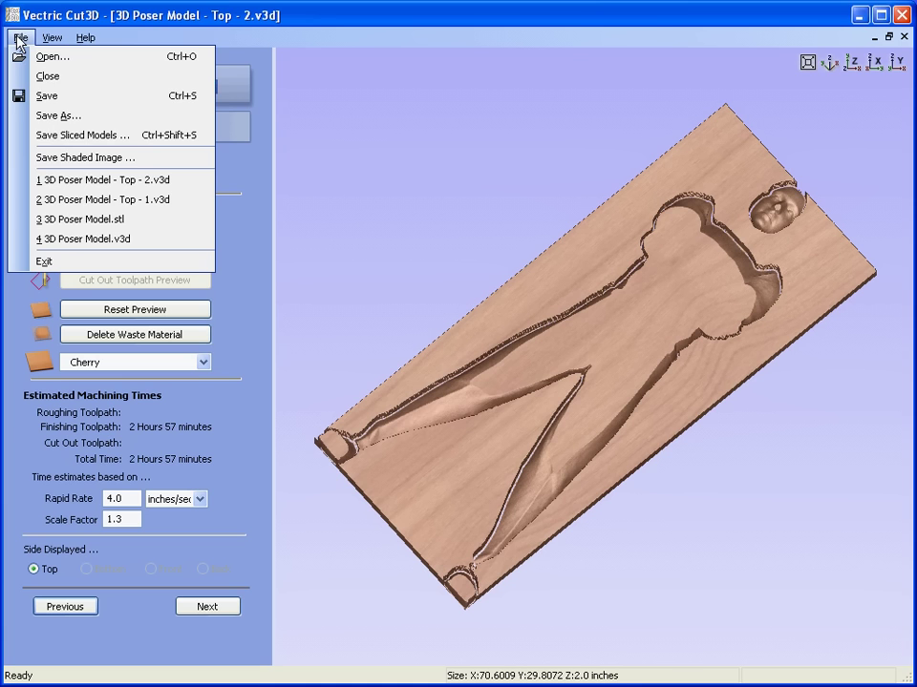
left_click(69, 77)
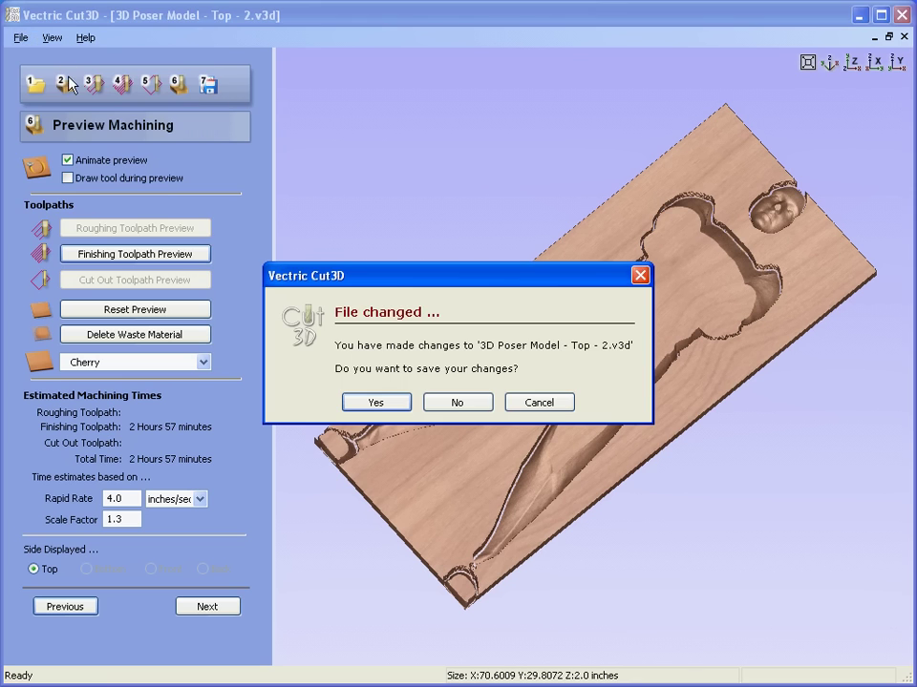
left_click(441, 399)
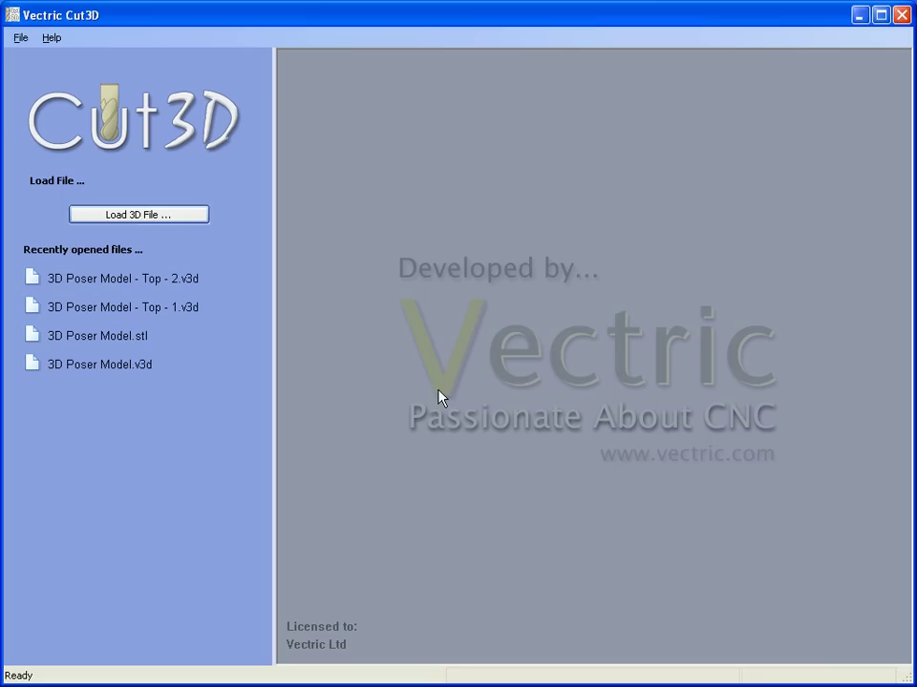
- Load 3D Poser Model - Top - 3.v3d and tilt the board toward a top-down view
left_click(166, 214)
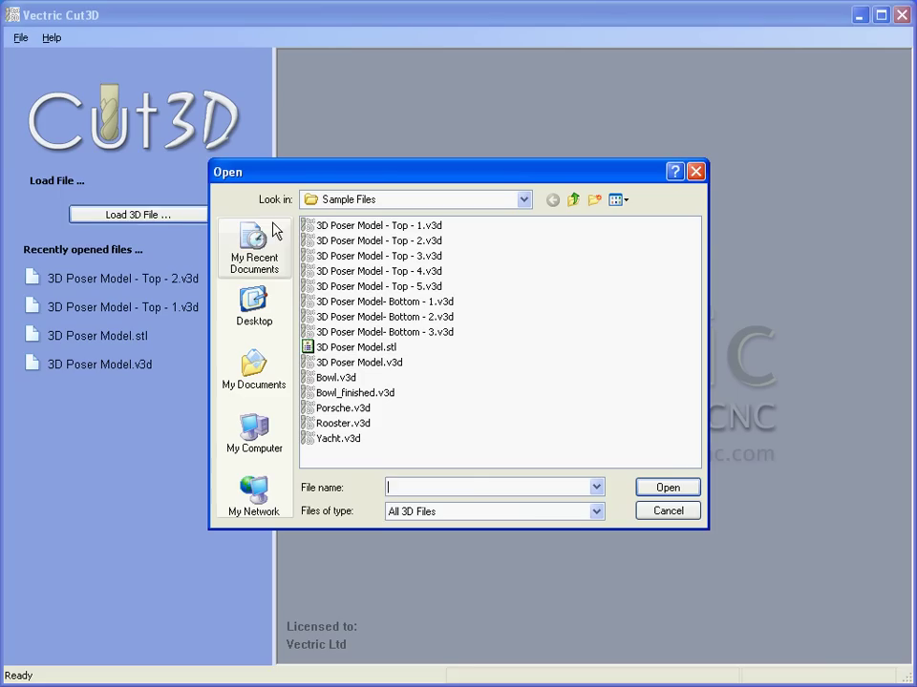
double_click(426, 268)
left_click_drag(426, 268, 647, 342)
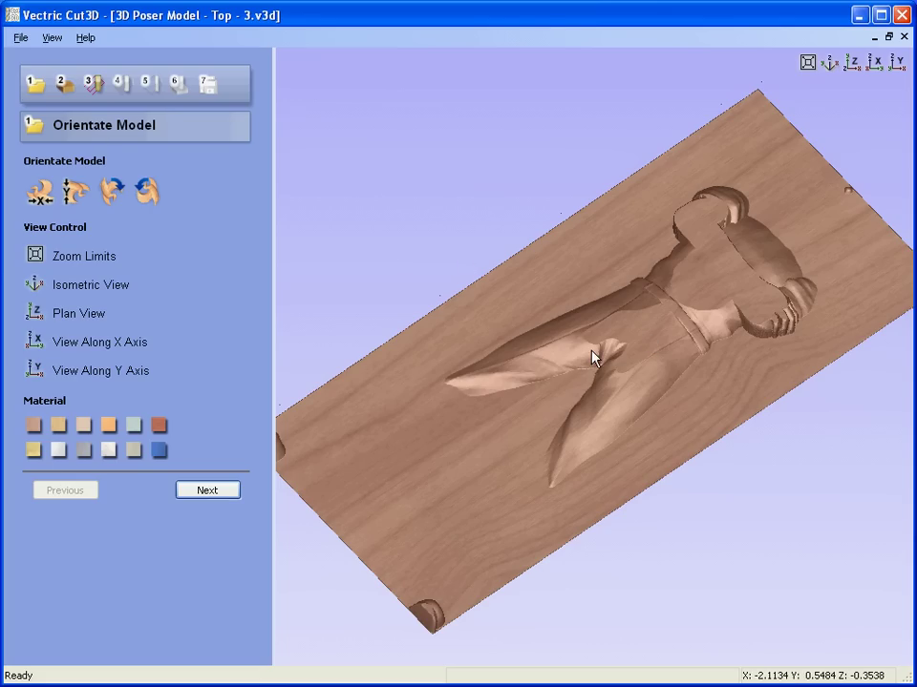
left_click_drag(702, 389, 616, 421)
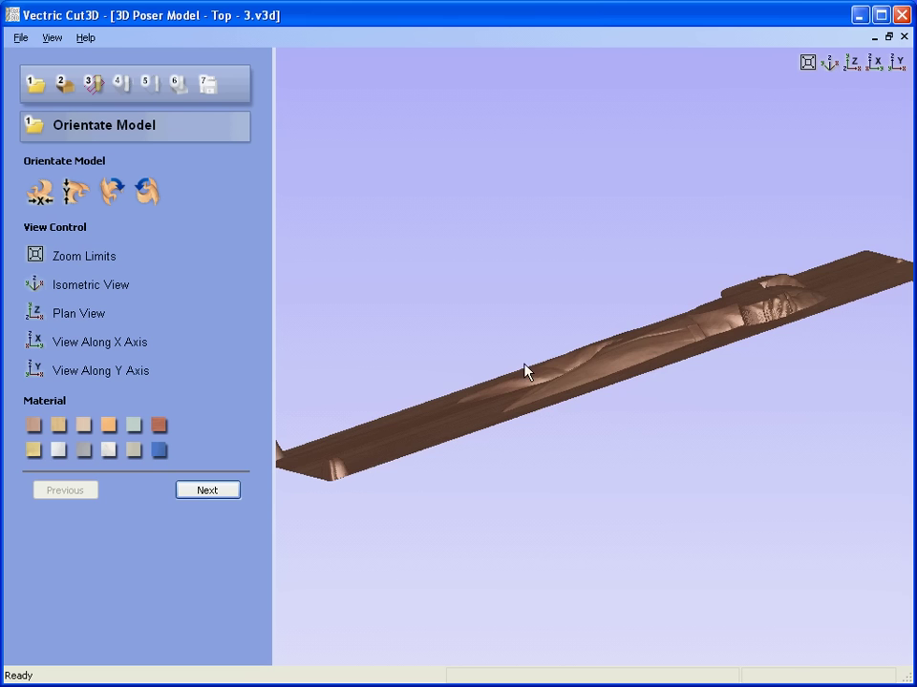
left_click_drag(524, 371, 389, 287)
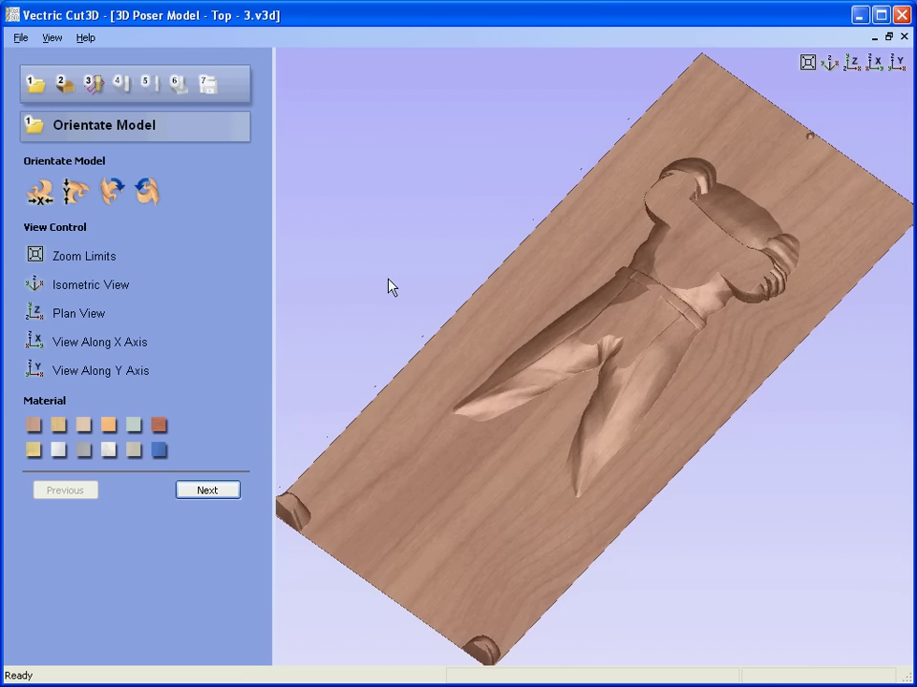